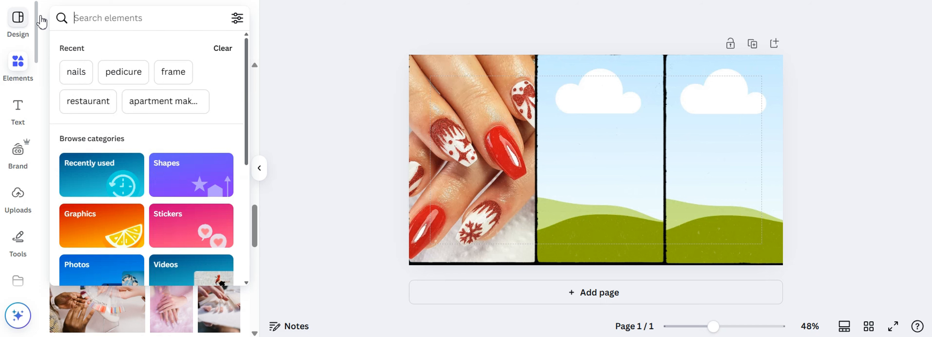
Search the photos for gym and place a gym photo in the empty middle frame.
{"action": "type", "text": "gym"}
{"action": "key", "text": "Return"}
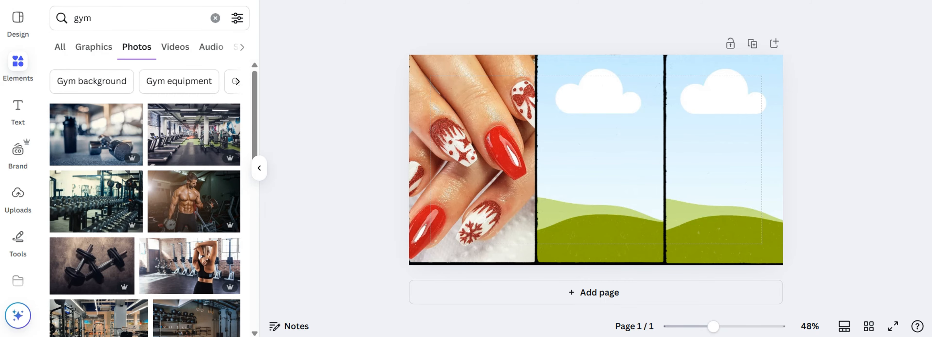
{"action": "scroll", "coordinate": [255, 333], "scroll_direction": "down", "scroll_amount": 7}
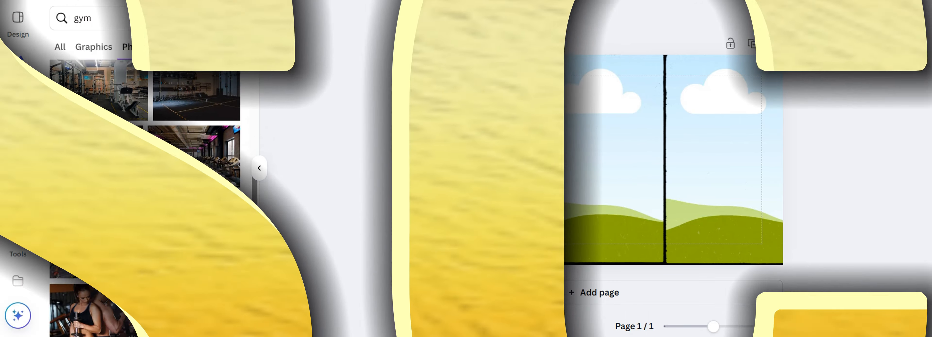
{"action": "scroll", "coordinate": [255, 332], "scroll_direction": "down", "scroll_amount": 5}
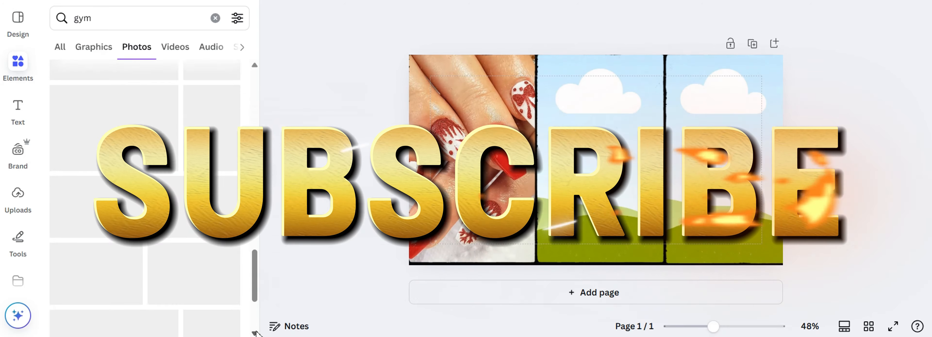
{"action": "scroll", "coordinate": [255, 332], "scroll_direction": "down", "scroll_amount": 6}
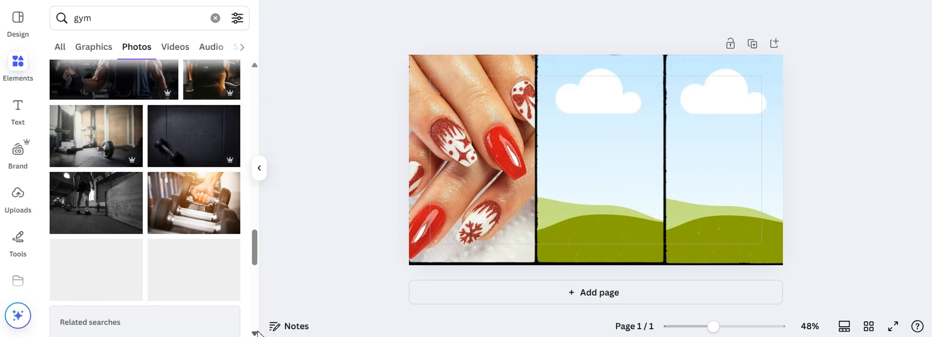
{"action": "scroll", "coordinate": [255, 332], "scroll_direction": "down", "scroll_amount": 8}
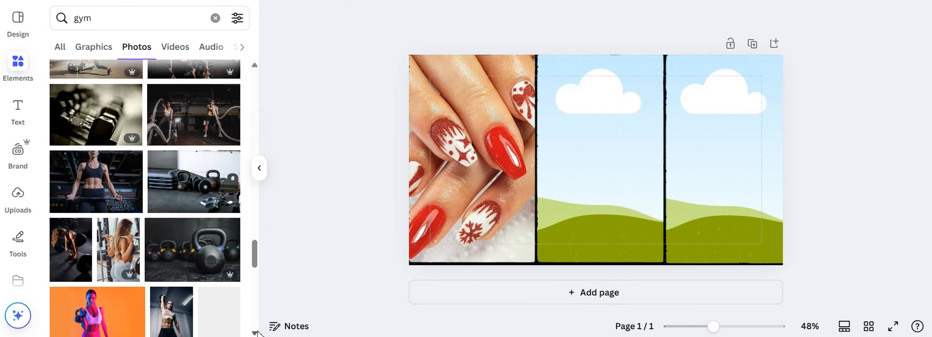
{"action": "left_click", "coordinate": [255, 332]}
{"action": "left_click", "coordinate": [199, 254]}
{"action": "left_click_drag", "start_coordinate": [612, 150], "coordinate": [628, 126]}
Fill the middle frame with the gym photo showing a weight bench under geometric ceiling lights.
{"action": "left_click", "coordinate": [255, 332]}
{"action": "left_click", "coordinate": [126, 312]}
{"action": "left_click", "coordinate": [255, 332]}
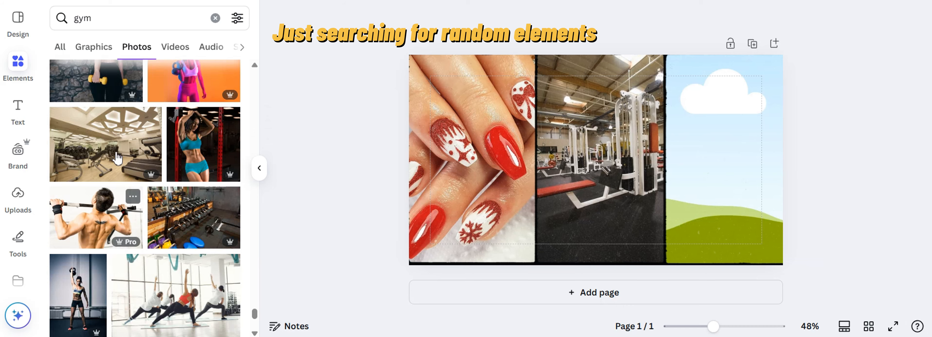
{"action": "left_click", "coordinate": [117, 157]}
{"action": "left_click_drag", "start_coordinate": [595, 161], "coordinate": [579, 139]}
Search the photos for airbnb and look through the results for a suitable image.
{"action": "left_click_drag", "start_coordinate": [118, 20], "coordinate": [51, 25]}
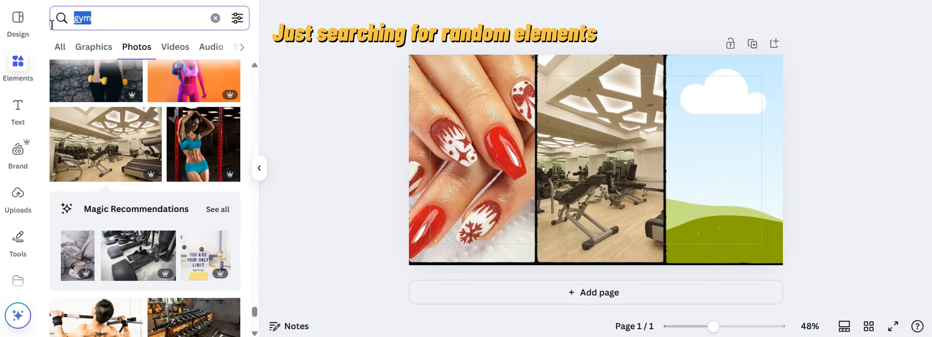
{"action": "type", "text": "airbnb"}
{"action": "key", "text": "Return"}
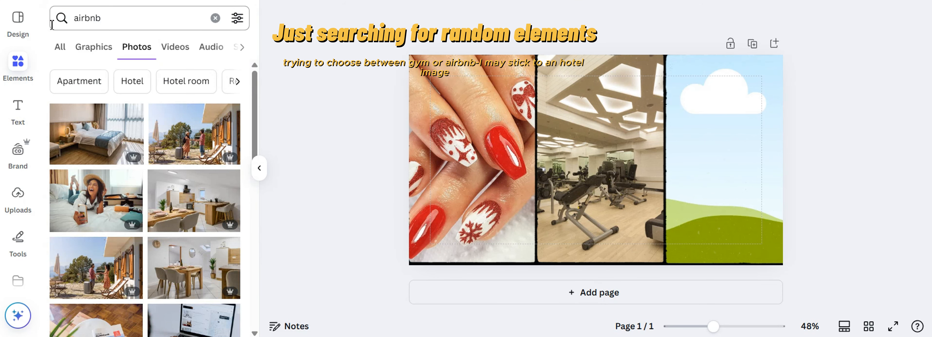
{"action": "scroll", "coordinate": [255, 331], "scroll_direction": "down", "scroll_amount": 10}
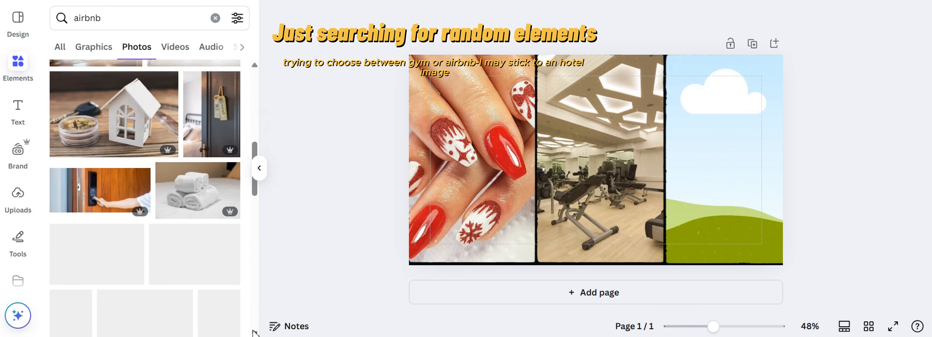
{"action": "scroll", "coordinate": [255, 331], "scroll_direction": "down", "scroll_amount": 10}
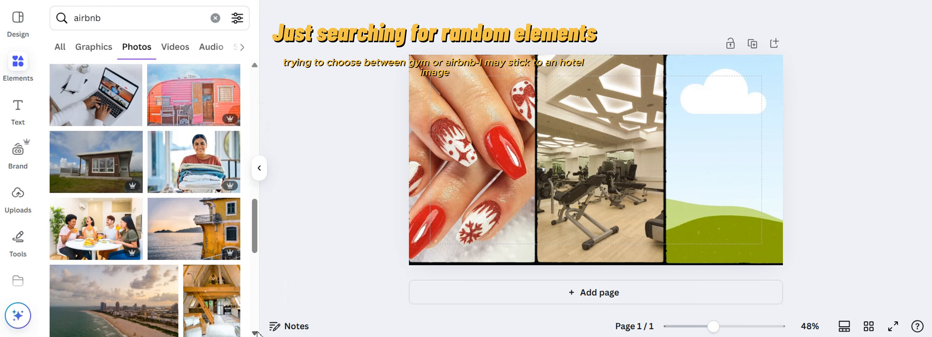
{"action": "scroll", "coordinate": [259, 273], "scroll_direction": "down", "scroll_amount": 5}
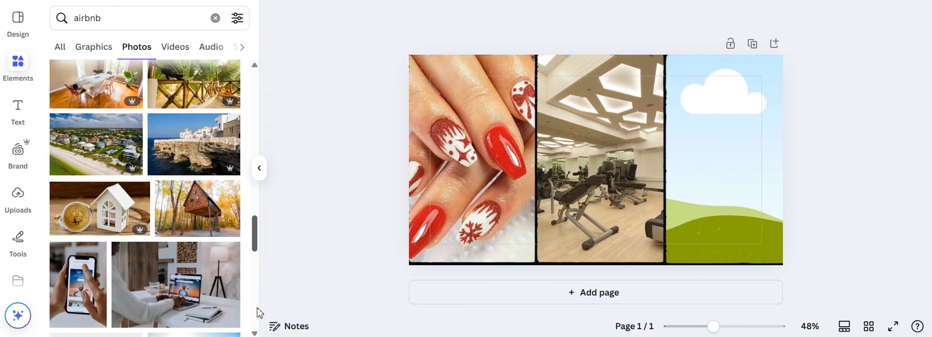
{"action": "scroll", "coordinate": [255, 332], "scroll_direction": "down", "scroll_amount": 5}
Search the elements for hotel room and limit the results to photos.
{"action": "left_click", "coordinate": [215, 18]}
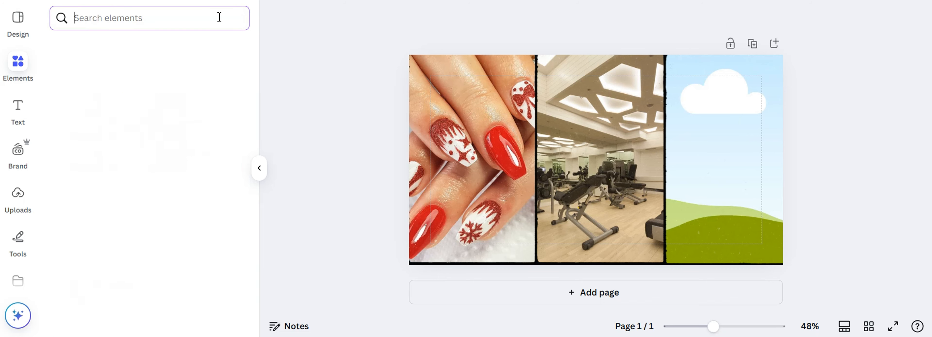
{"action": "type", "text": "hotel "}
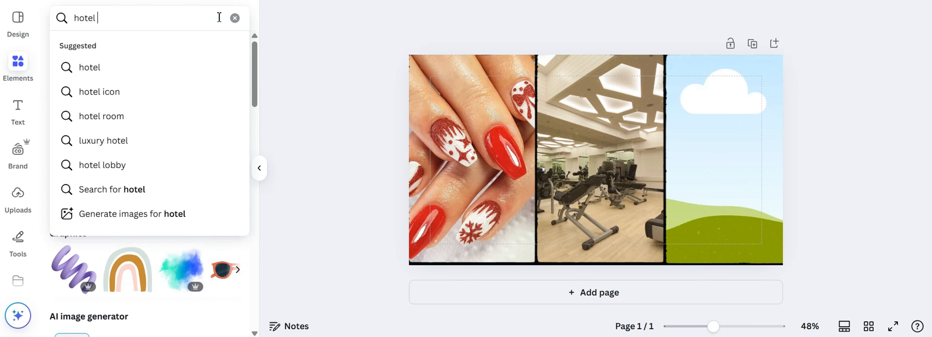
{"action": "type", "text": "room"}
{"action": "key", "text": "Return"}
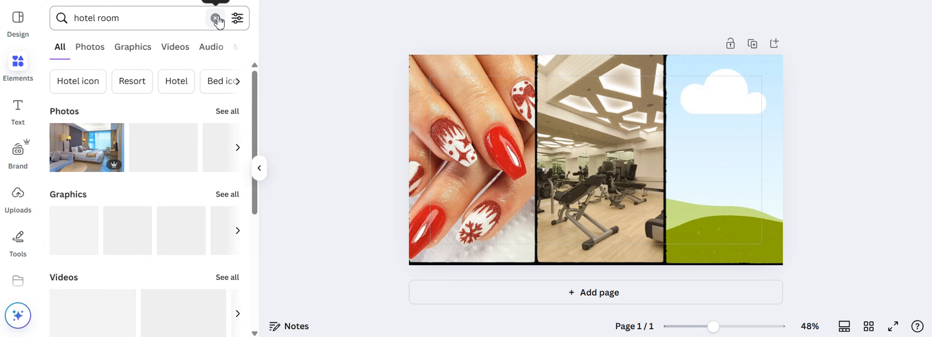
{"action": "left_click", "coordinate": [96, 46]}
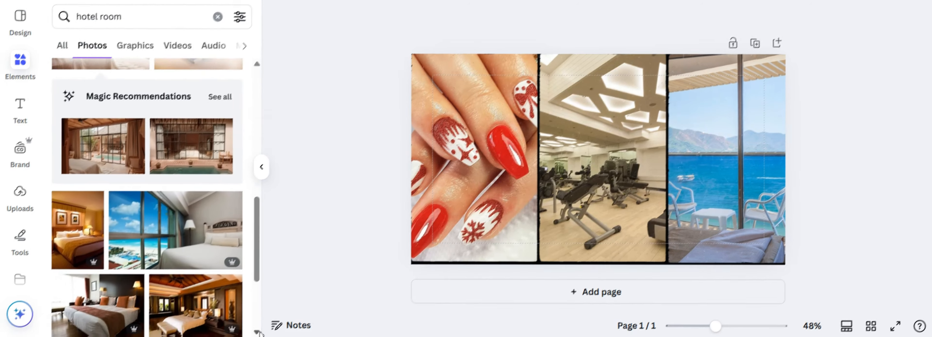
{"action": "left_click", "coordinate": [255, 333]}
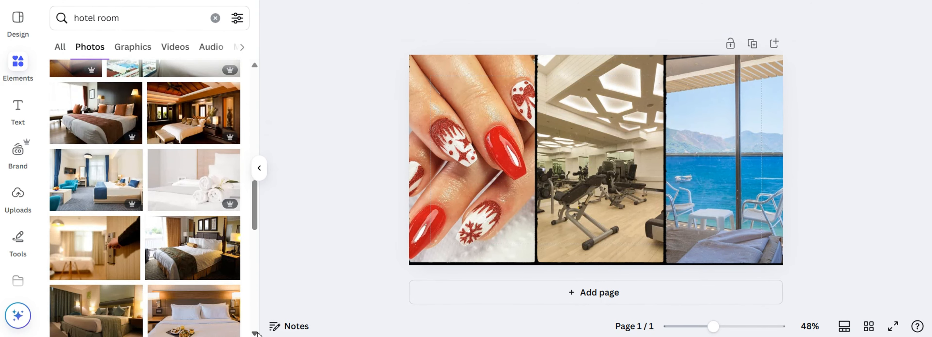
Insert the hotel bedroom photo with the wooden ceiling, undo its drop in the middle frame, and place it in the right frame.
{"action": "left_click", "coordinate": [219, 115]}
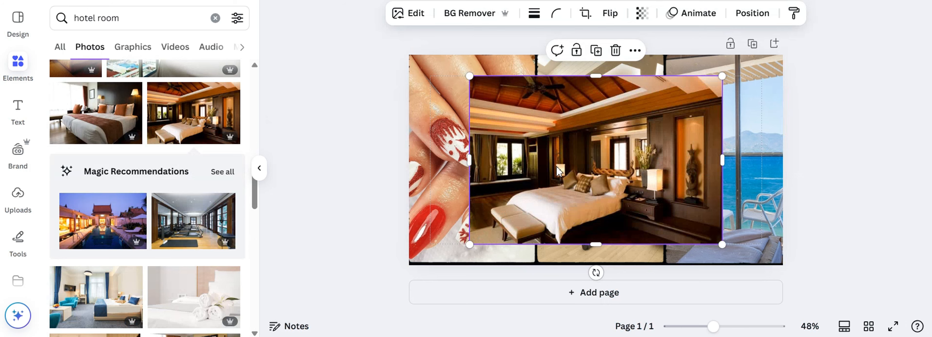
{"action": "left_click_drag", "start_coordinate": [558, 170], "coordinate": [615, 173]}
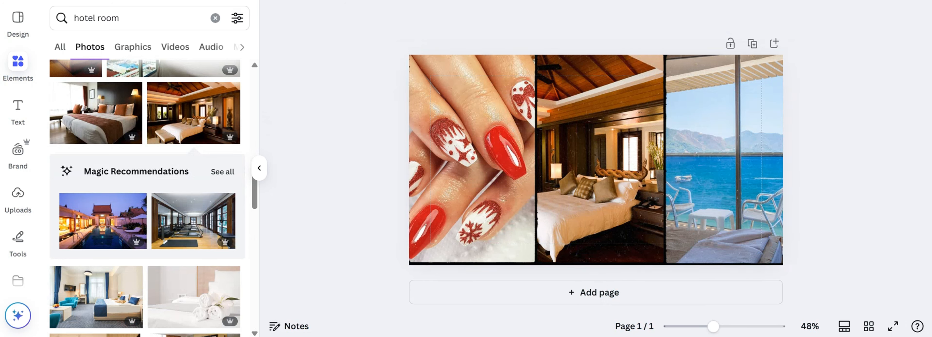
{"action": "key", "text": "ctrl+z"}
{"action": "left_click_drag", "start_coordinate": [530, 208], "coordinate": [701, 225]}
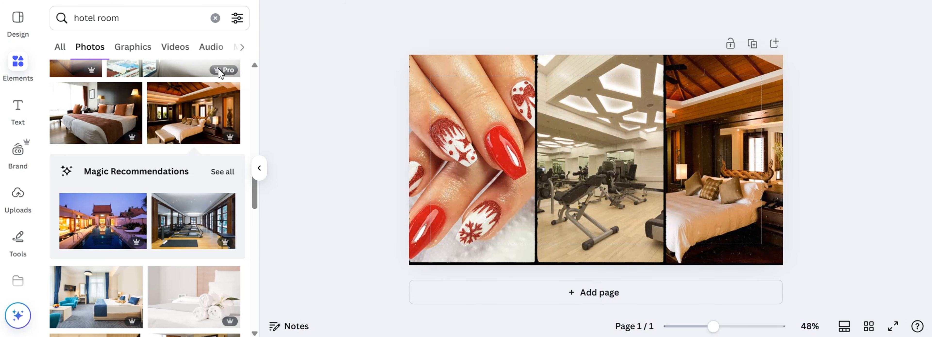
Replace the hotel room search with a photo search for restaurant.
{"action": "left_click", "coordinate": [150, 8]}
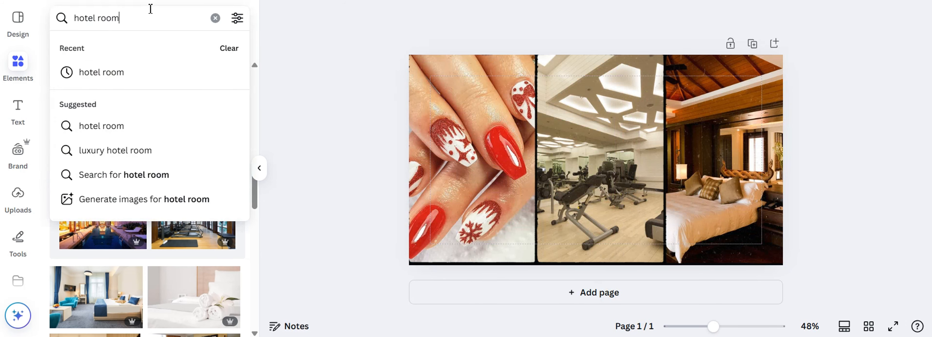
{"action": "key", "text": "ctrl+a"}
{"action": "type", "text": "res"}
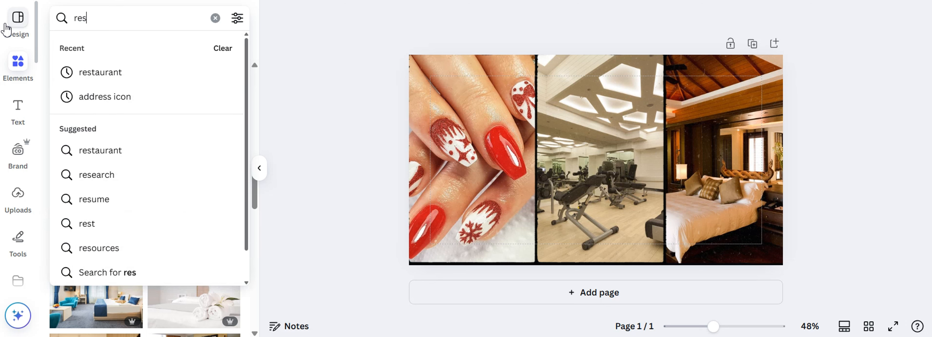
{"action": "left_click", "coordinate": [79, 72]}
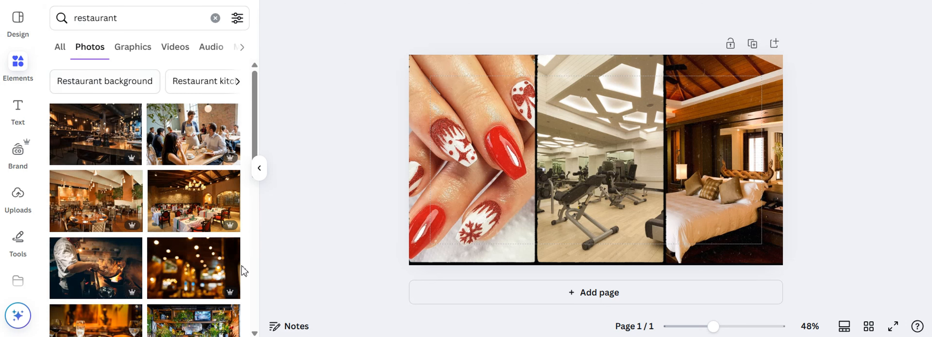
Delete the gym image from the middle frame, keeping the frame itself.
{"action": "left_click", "coordinate": [577, 113]}
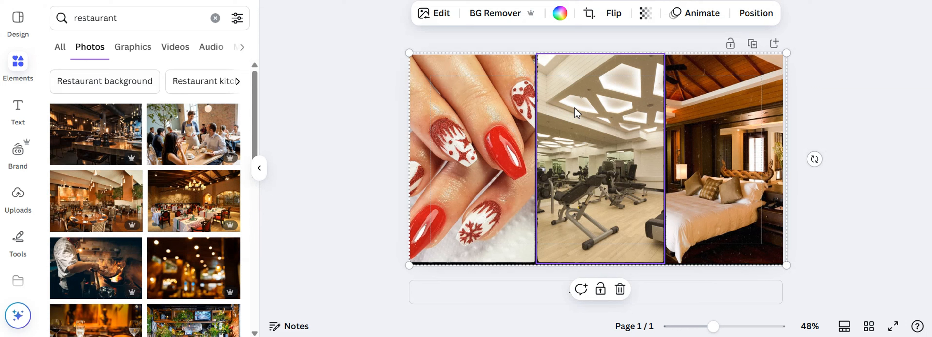
{"action": "left_click", "coordinate": [620, 288]}
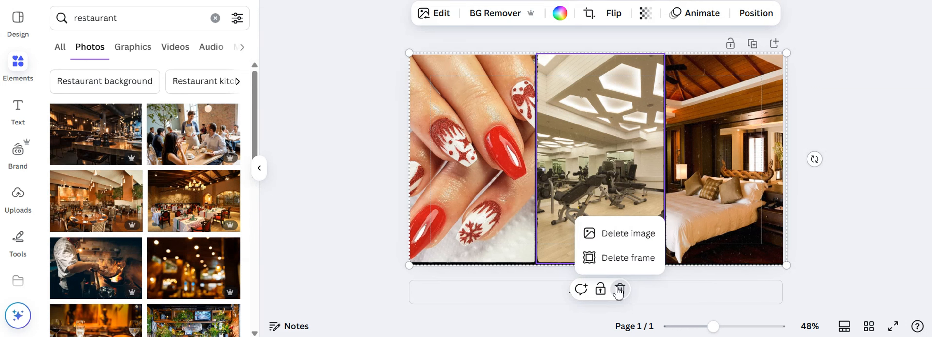
{"action": "left_click", "coordinate": [644, 233]}
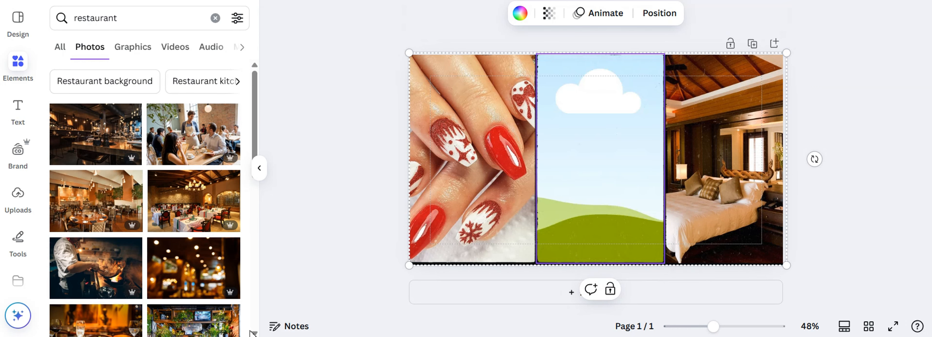
Fill the empty middle frame with the restaurant photo showing hanging plants and blue chairs.
{"action": "scroll", "coordinate": [252, 334], "scroll_direction": "down", "scroll_amount": 4}
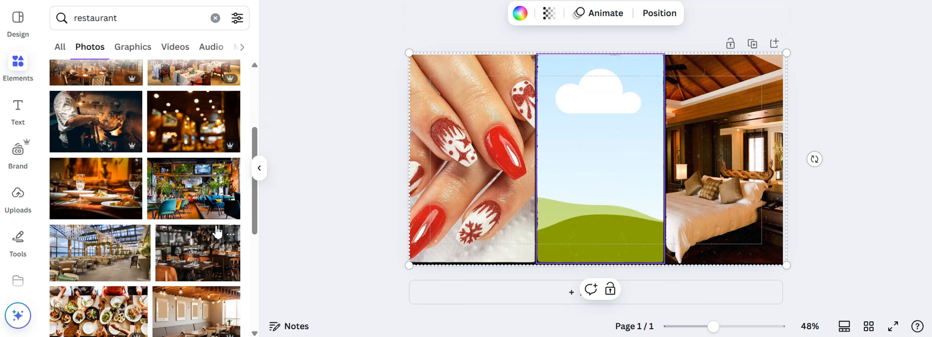
{"action": "left_click", "coordinate": [210, 181]}
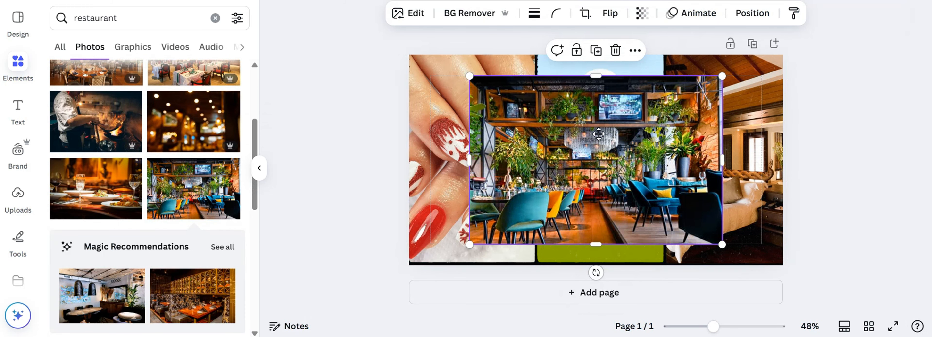
{"action": "left_click_drag", "start_coordinate": [599, 134], "coordinate": [605, 105]}
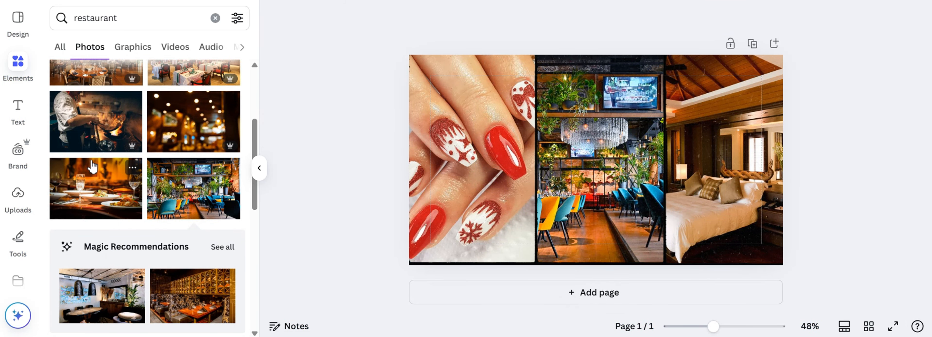
Clear the element search, add a square shape and stretch it to cover the whole page.
{"action": "left_click", "coordinate": [215, 19]}
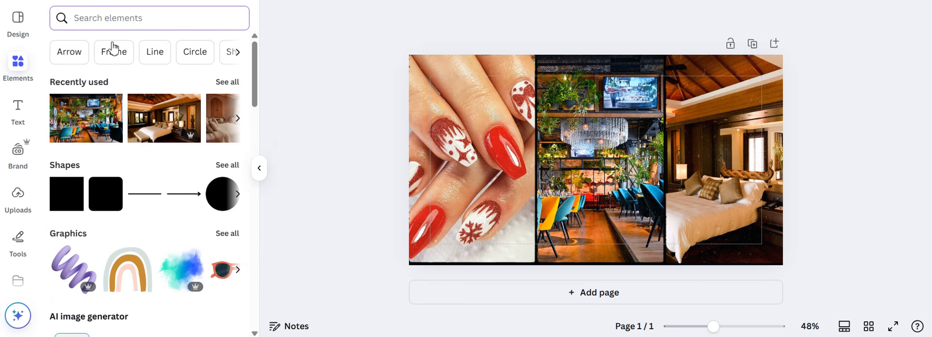
{"action": "left_click", "coordinate": [62, 199]}
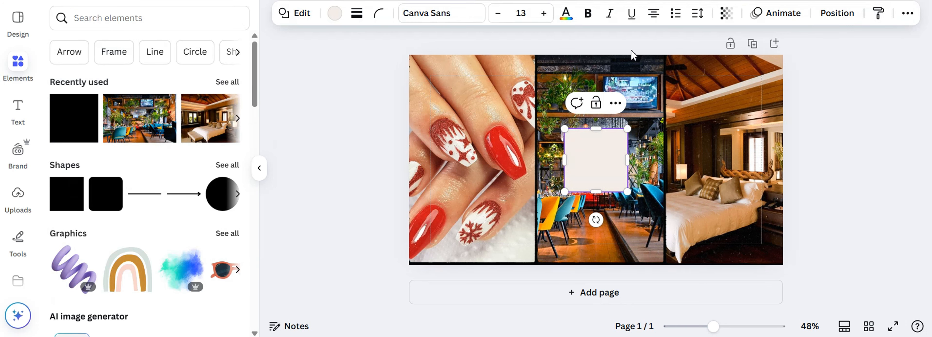
{"action": "double_click", "coordinate": [578, 152]}
{"action": "left_click_drag", "start_coordinate": [565, 129], "coordinate": [402, 52]}
{"action": "left_click_drag", "start_coordinate": [627, 191], "coordinate": [788, 268]}
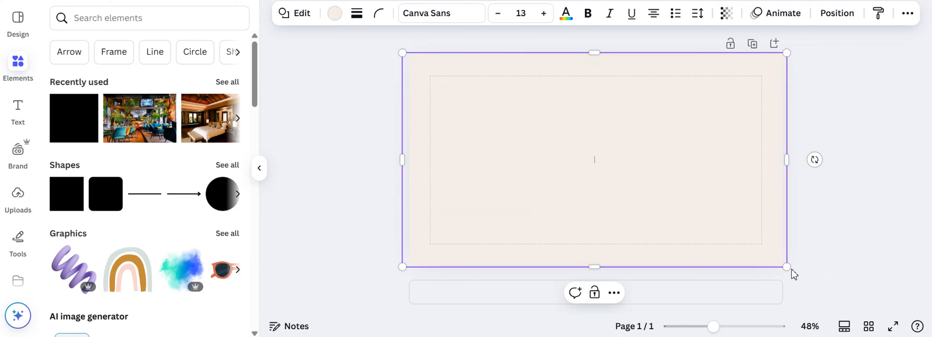
Colour the page-covering shape very dark brown from the bedroom photo's colours and set its transparency to 47.
{"action": "left_click", "coordinate": [332, 23]}
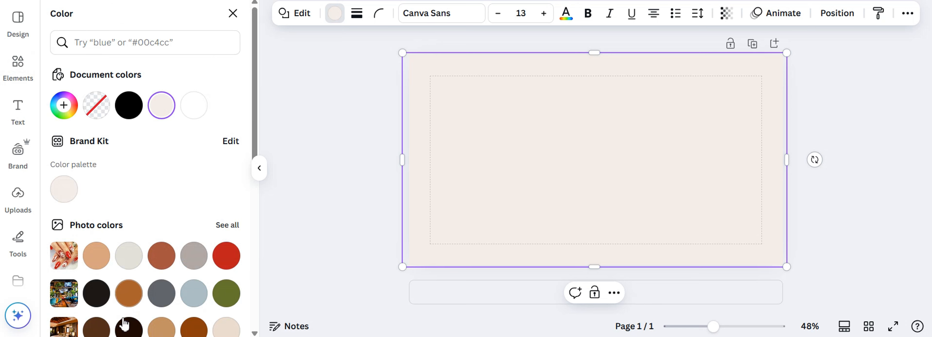
{"action": "left_click", "coordinate": [132, 326]}
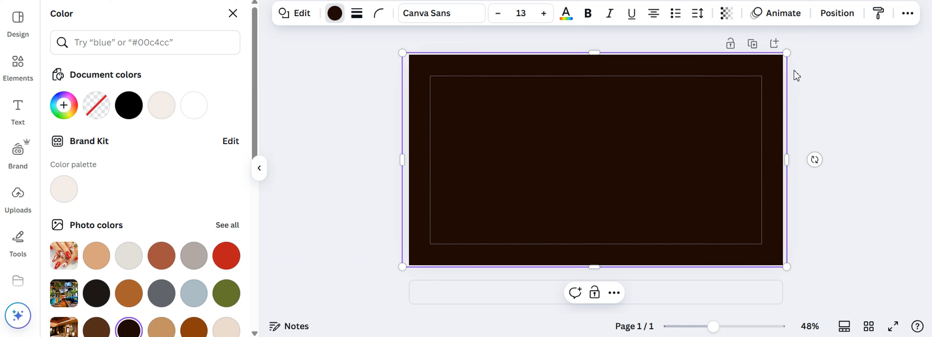
{"action": "left_click", "coordinate": [728, 15]}
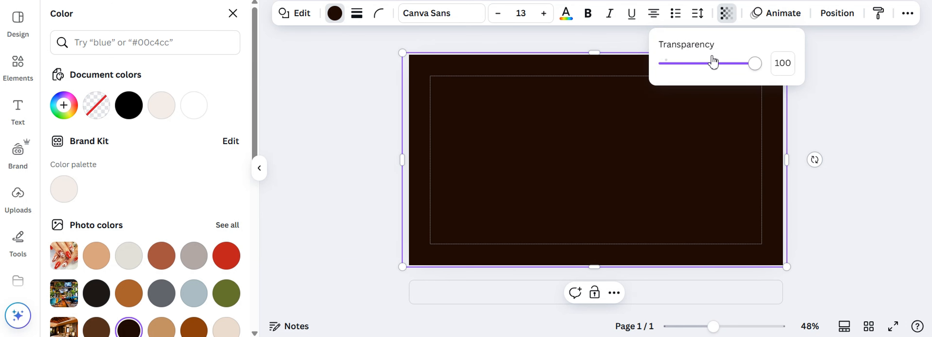
{"action": "left_click", "coordinate": [709, 64]}
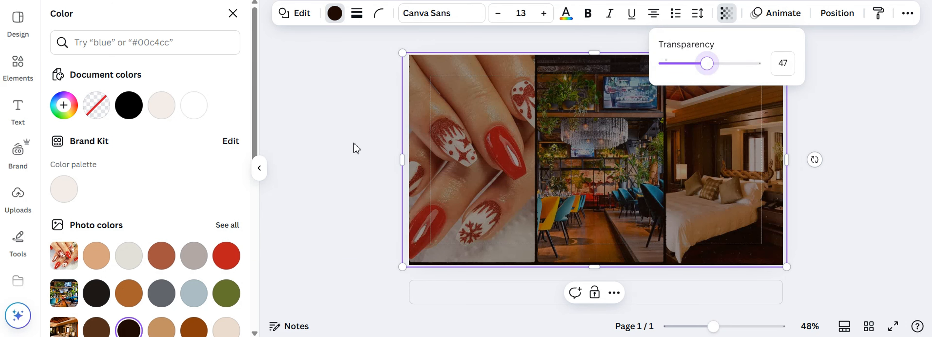
Add the uploaded photo of the long-haired woman in a dark T-shirt, enlarged and placed along the page's lower edge, left of centre.
{"action": "key", "text": "Escape"}
{"action": "left_click", "coordinate": [17, 65]}
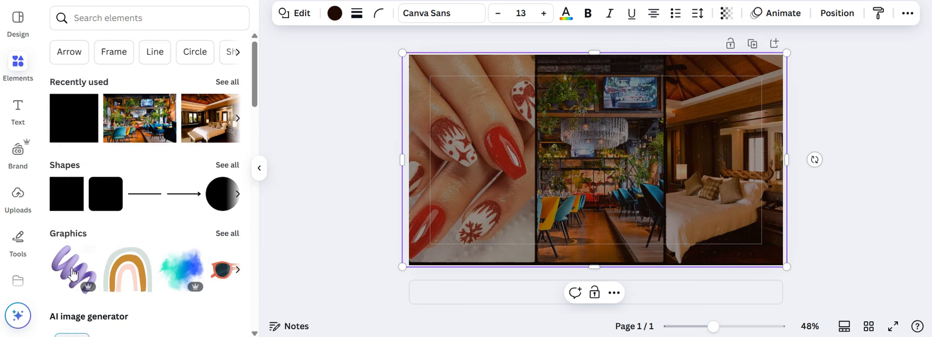
{"action": "left_click", "coordinate": [16, 209]}
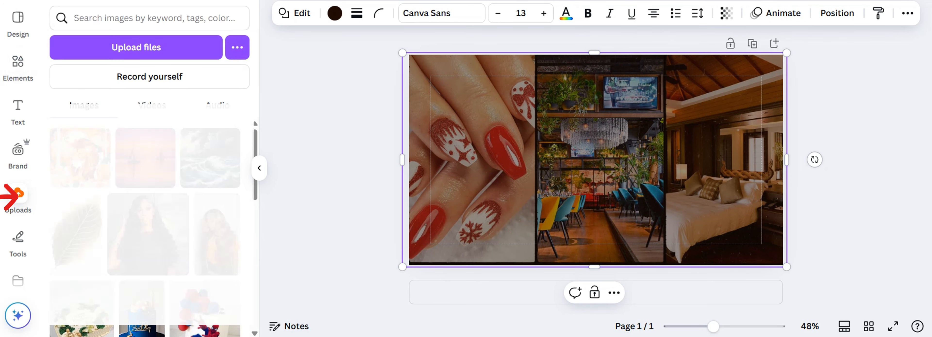
{"action": "left_click", "coordinate": [149, 233]}
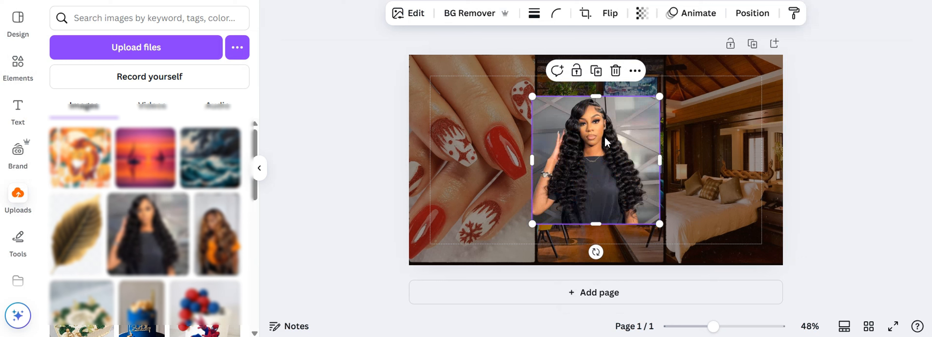
{"action": "left_click_drag", "start_coordinate": [536, 225], "coordinate": [500, 285]}
{"action": "left_click_drag", "start_coordinate": [539, 259], "coordinate": [503, 252]}
Remove the background from the woman's photo and apply the Fresco filter.
{"action": "left_click", "coordinate": [466, 13]}
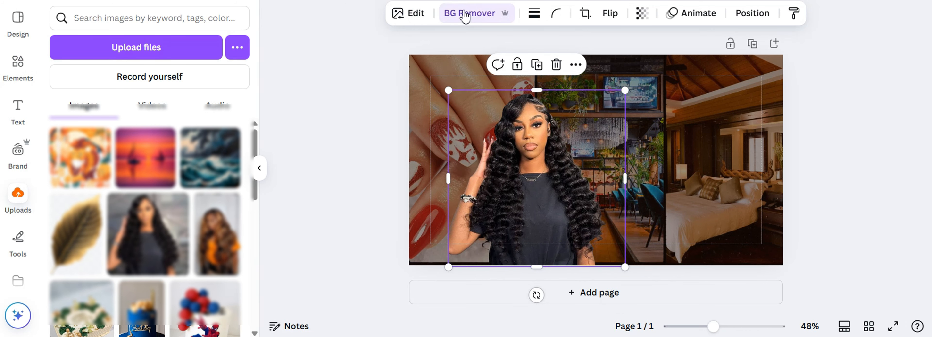
{"action": "left_click", "coordinate": [416, 13]}
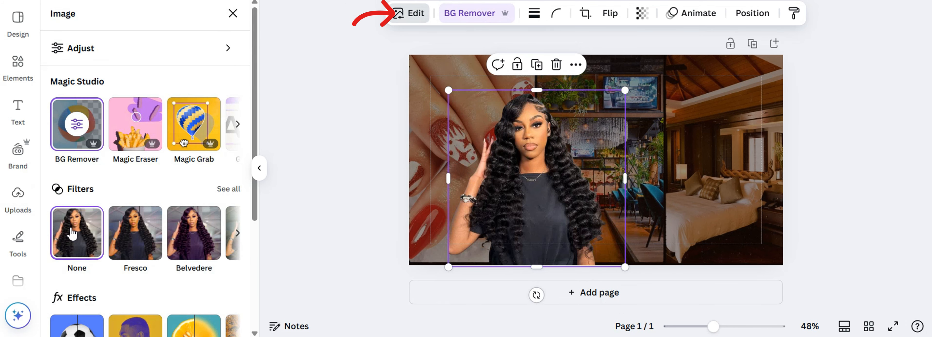
{"action": "left_click", "coordinate": [133, 250]}
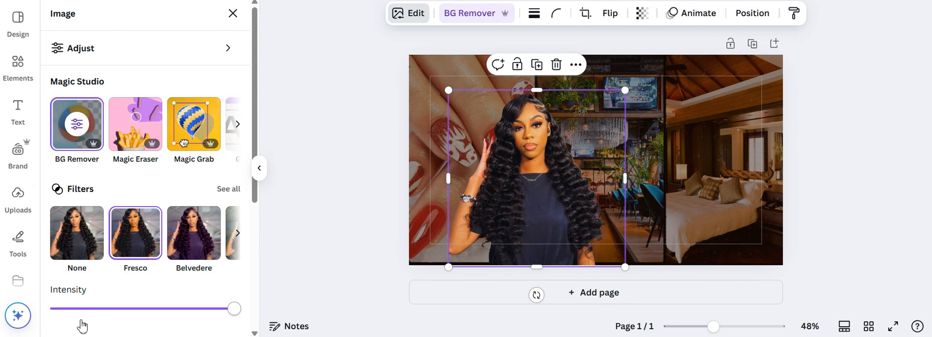
Apply the Outline shadow effect to the woman's cut-out and colour the outline white, #FFFFFF.
{"action": "scroll", "coordinate": [144, 217], "scroll_direction": "down", "scroll_amount": 6}
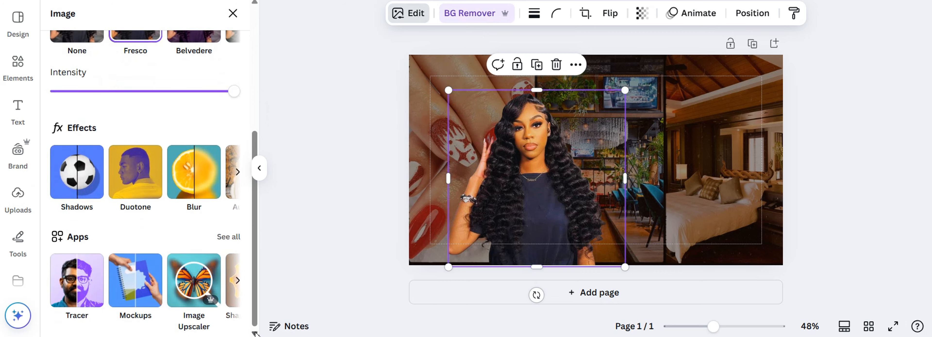
{"action": "left_click", "coordinate": [88, 187]}
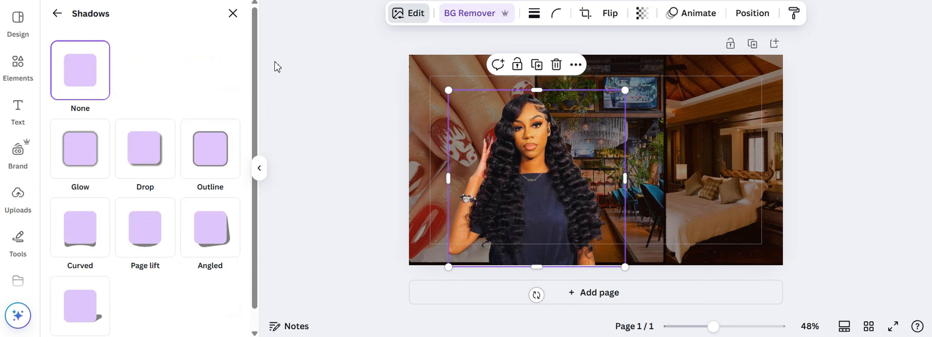
{"action": "left_click", "coordinate": [211, 134]}
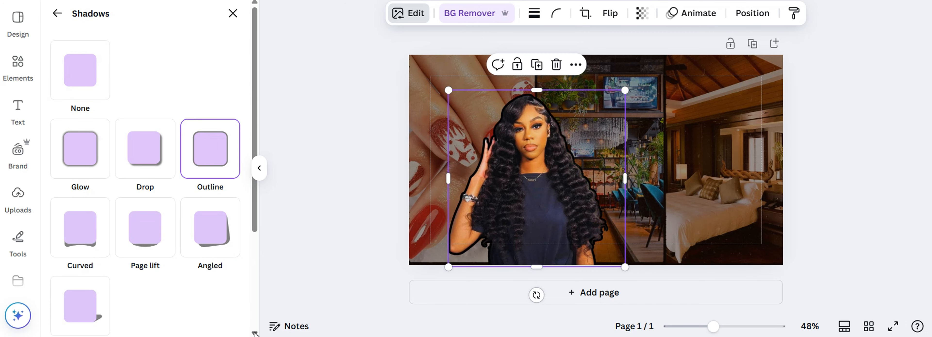
{"action": "scroll", "coordinate": [254, 325], "scroll_direction": "down", "scroll_amount": 4}
{"action": "left_click", "coordinate": [230, 270]}
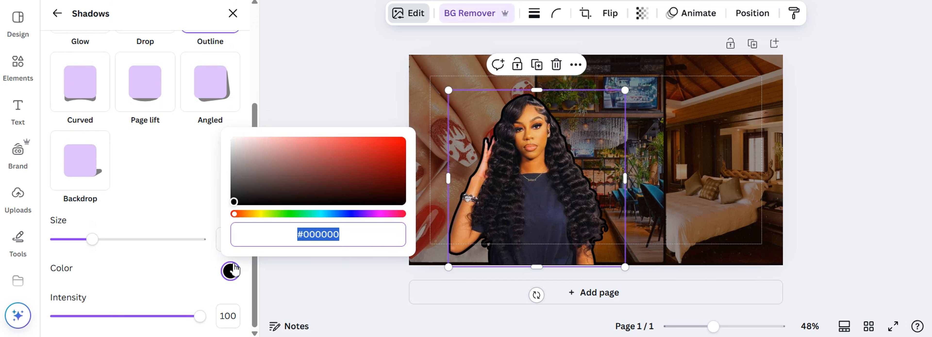
{"action": "left_click_drag", "start_coordinate": [240, 148], "coordinate": [191, 121]}
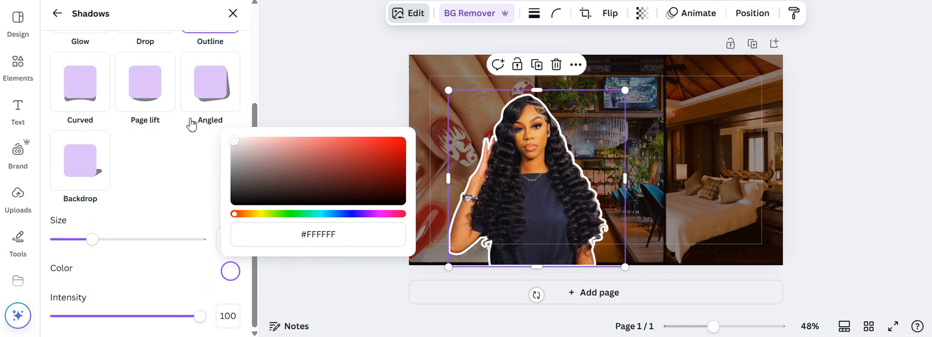
Duplicate the outlined cut-out, then shrink the copy and place it to the right of the original along the page's lower edge.
{"action": "left_click", "coordinate": [536, 65]}
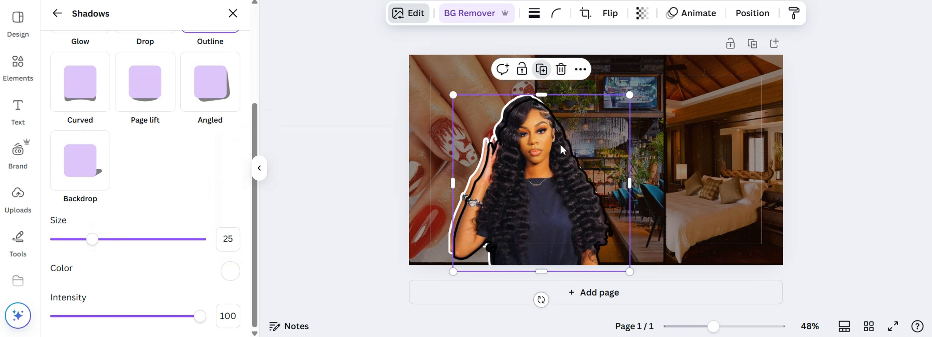
{"action": "left_click_drag", "start_coordinate": [552, 170], "coordinate": [684, 149]}
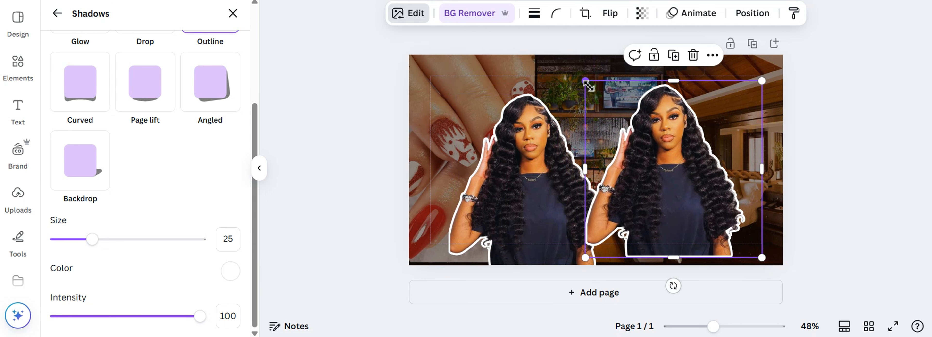
{"action": "left_click_drag", "start_coordinate": [586, 81], "coordinate": [638, 133]}
{"action": "left_click_drag", "start_coordinate": [706, 203], "coordinate": [666, 215]}
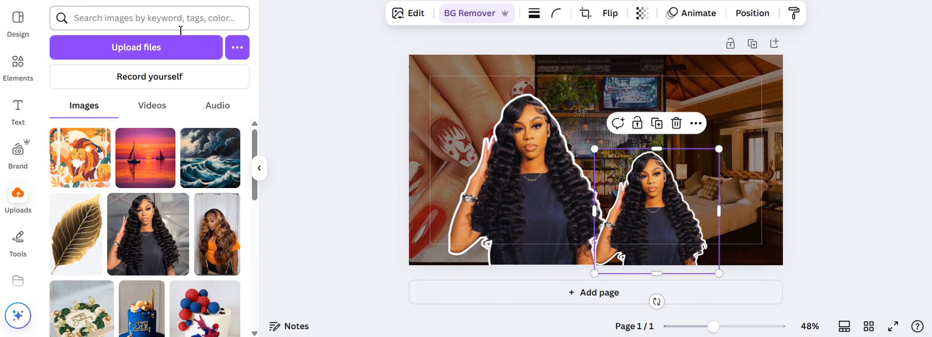
Add the heading "WEEKEND" and move it above the larger woman's head.
{"action": "left_click", "coordinate": [29, 114]}
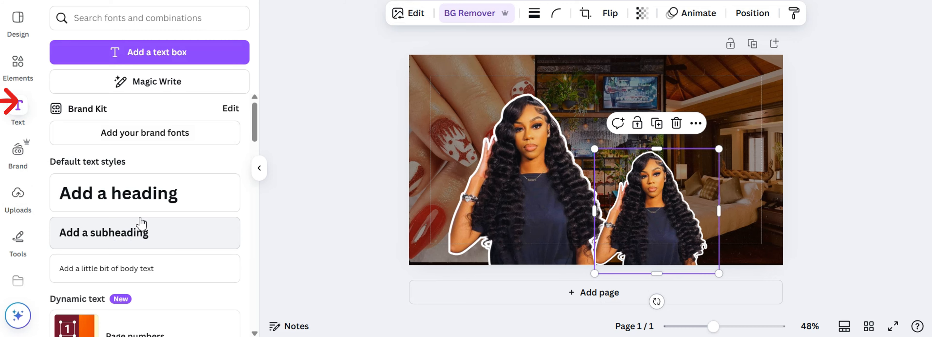
{"action": "left_click", "coordinate": [143, 208]}
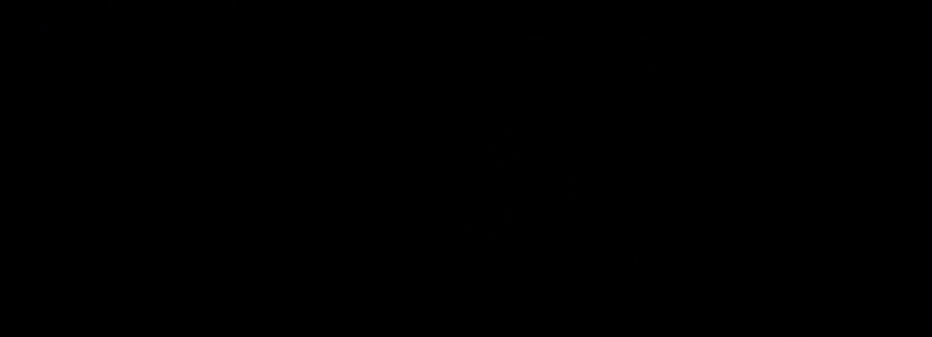
{"action": "type", "text": "WEEK"}
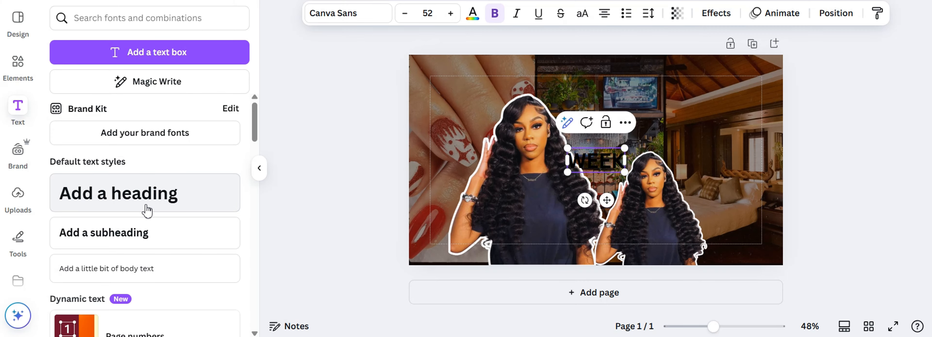
{"action": "type", "text": "END"}
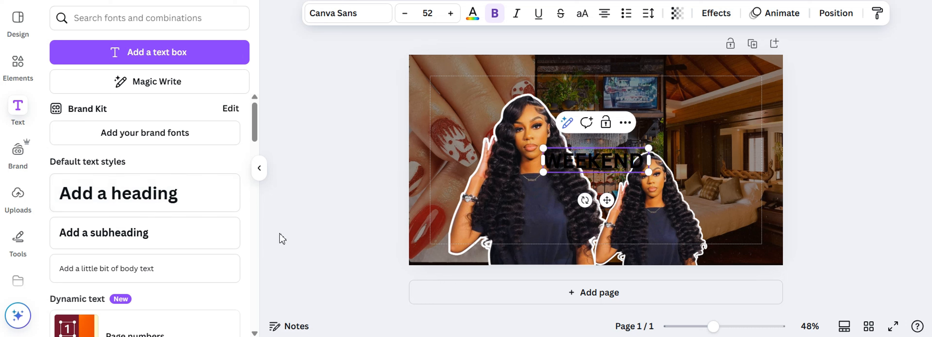
{"action": "left_click", "coordinate": [612, 217]}
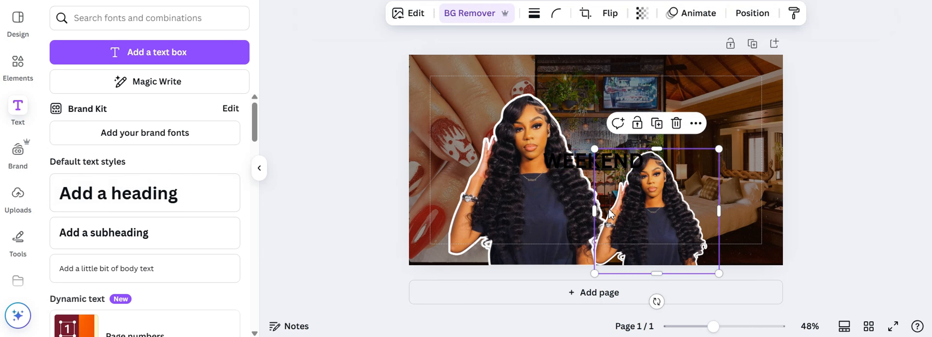
{"action": "left_click", "coordinate": [566, 150]}
{"action": "left_click_drag", "start_coordinate": [570, 156], "coordinate": [485, 88]}
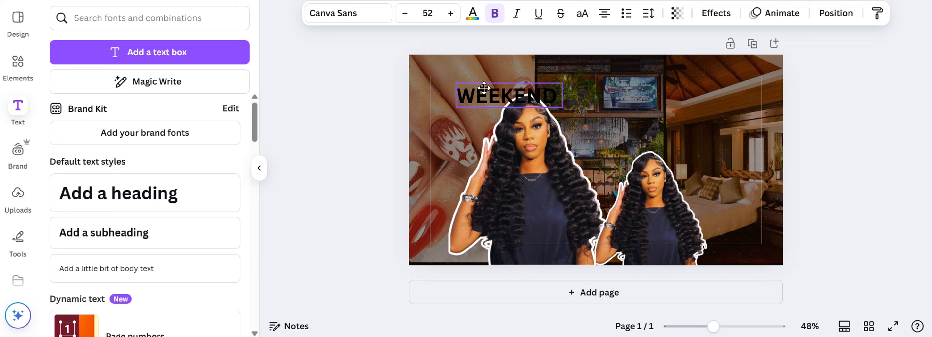
Set the WEEKEND heading in the Faraz Modern font and colour it white.
{"action": "left_click", "coordinate": [355, 17]}
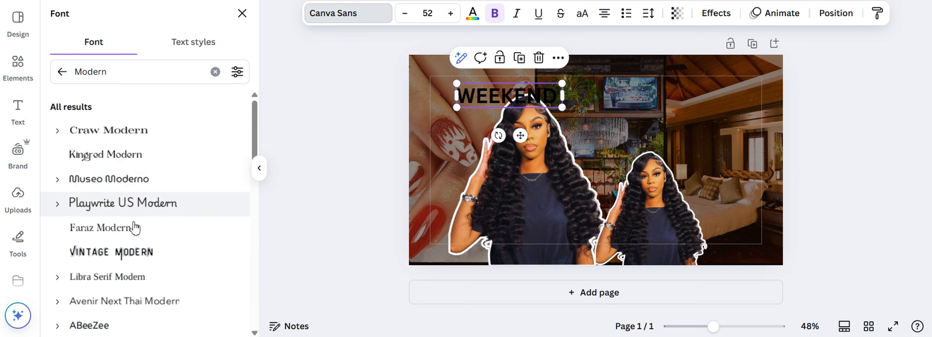
{"action": "left_click", "coordinate": [131, 235]}
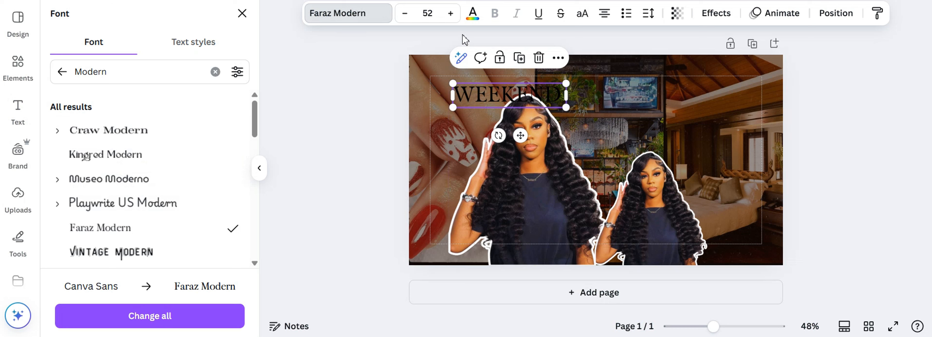
{"action": "left_click", "coordinate": [473, 15]}
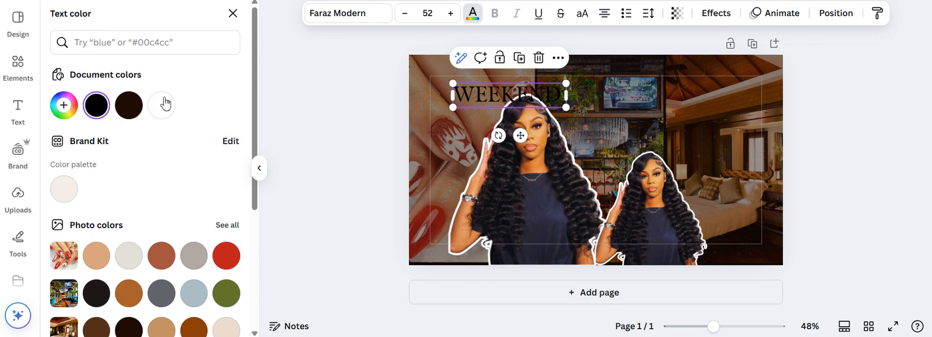
{"action": "left_click", "coordinate": [164, 104]}
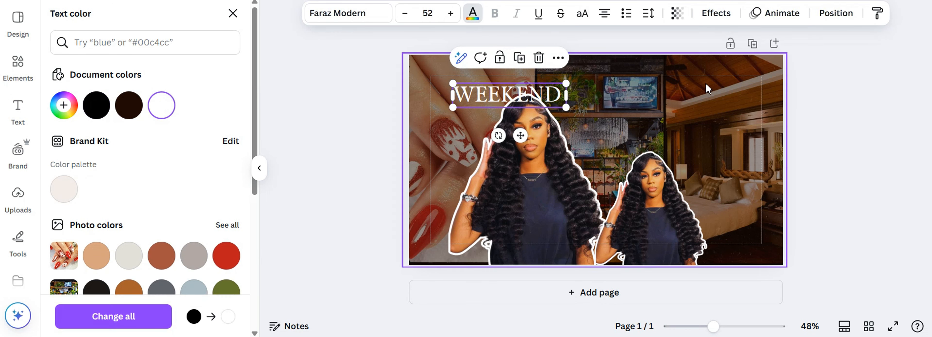
Give the WEEKEND heading a black Shadow effect with blur 97 and transparency 100.
{"action": "left_click", "coordinate": [720, 18]}
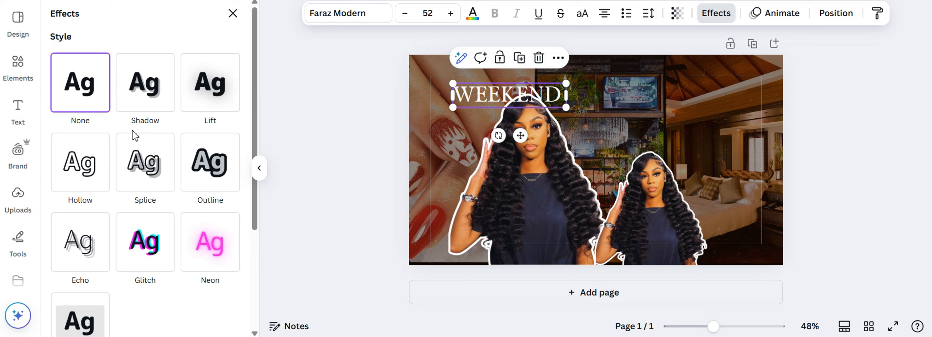
{"action": "left_click", "coordinate": [136, 119]}
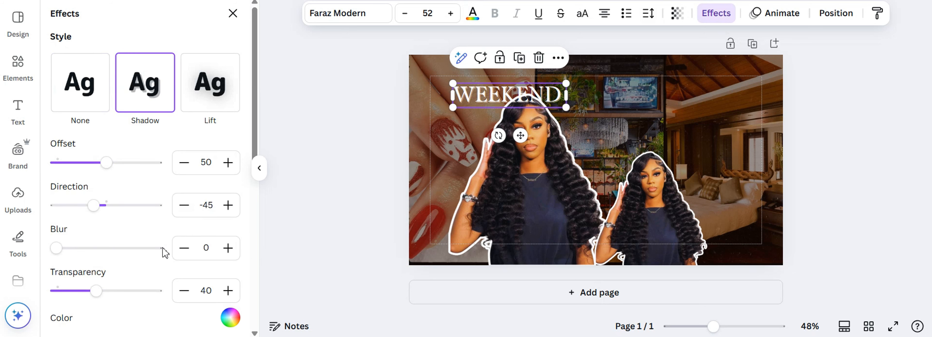
{"action": "left_click", "coordinate": [153, 247]}
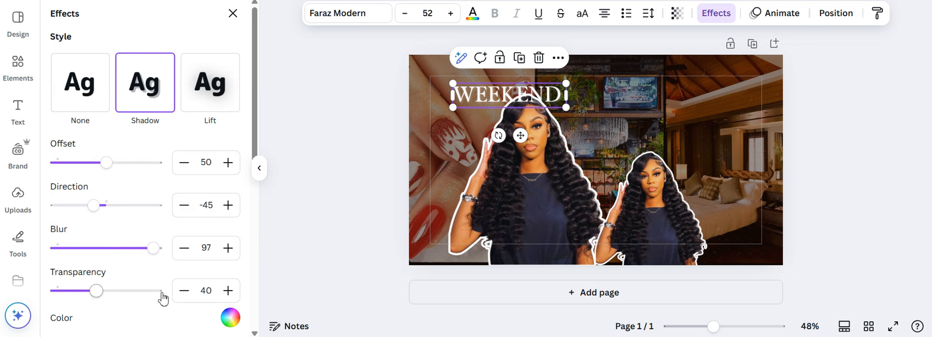
{"action": "left_click", "coordinate": [161, 291]}
{"action": "left_click", "coordinate": [228, 316]}
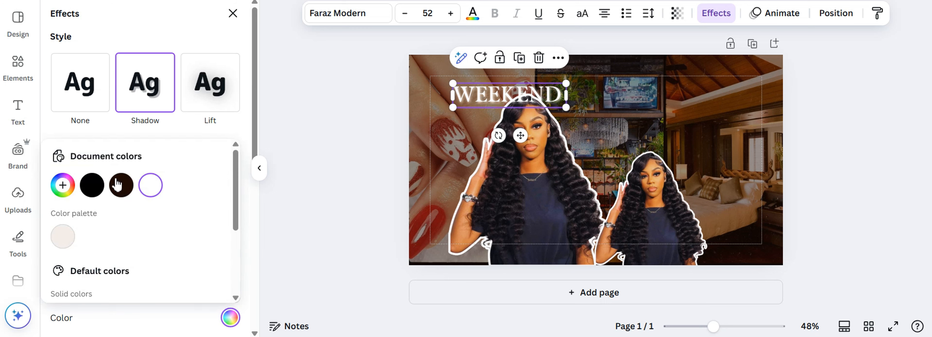
{"action": "left_click", "coordinate": [99, 186]}
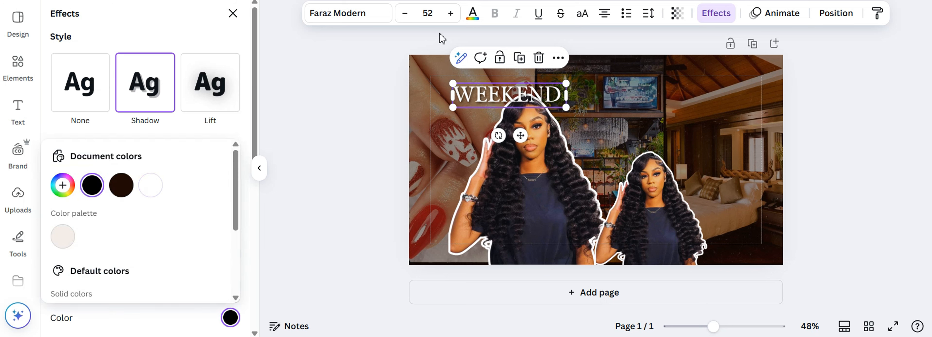
Increase the WEEKEND heading's font size to 59.
{"action": "left_click", "coordinate": [451, 13]}
{"action": "left_click", "coordinate": [451, 13]}
{"action": "left_click", "coordinate": [450, 13]}
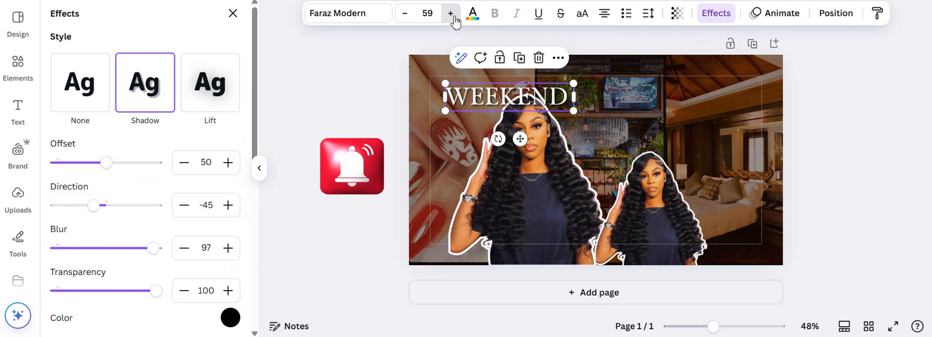
{"action": "left_click", "coordinate": [451, 14]}
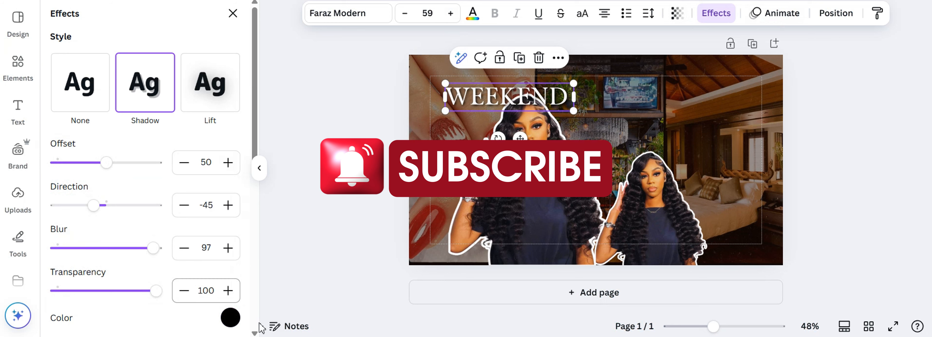
Apply the Curve shape to the WEEKEND heading so it arches over the larger woman's head.
{"action": "scroll", "coordinate": [261, 334], "scroll_direction": "down", "scroll_amount": 5}
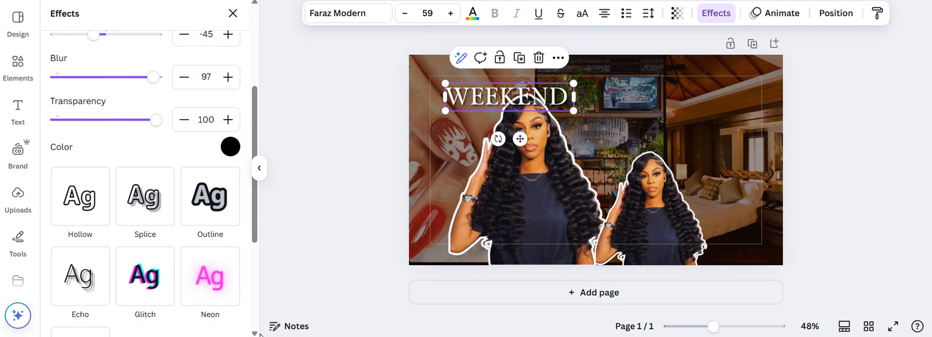
{"action": "scroll", "coordinate": [255, 334], "scroll_direction": "down", "scroll_amount": 5}
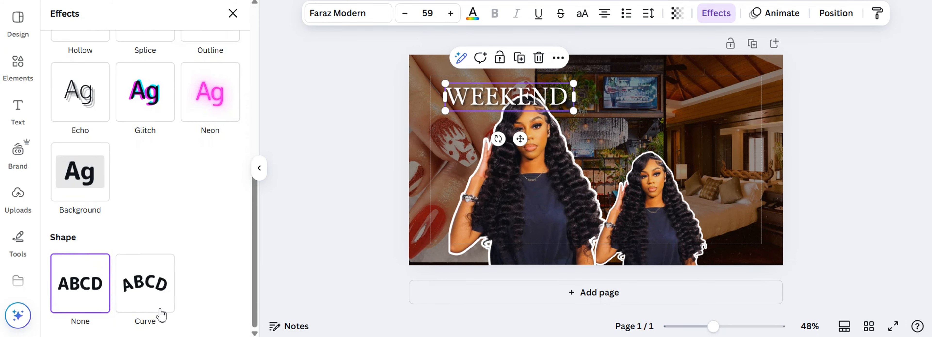
{"action": "left_click", "coordinate": [173, 307]}
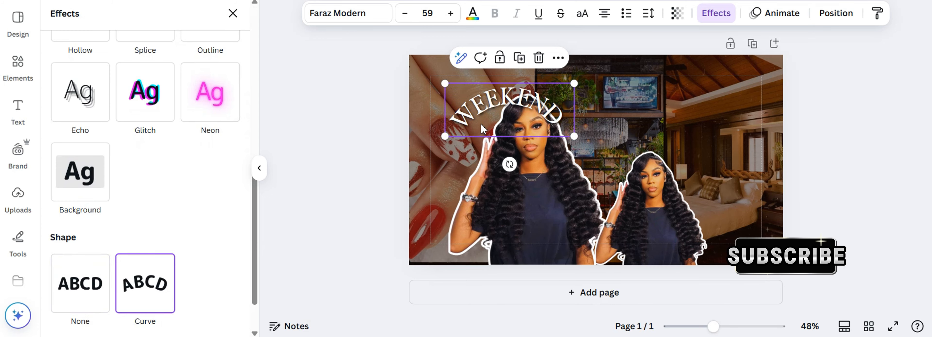
{"action": "scroll", "coordinate": [258, 332], "scroll_direction": "down", "scroll_amount": 2}
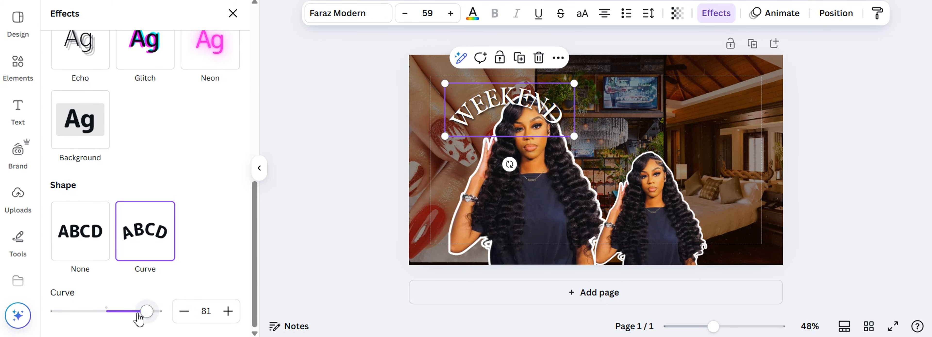
Set the WEEKEND heading's curve to 59, then move it over the larger woman's head with a slight counter-clockwise tilt.
{"action": "left_click_drag", "start_coordinate": [138, 319], "coordinate": [128, 318]}
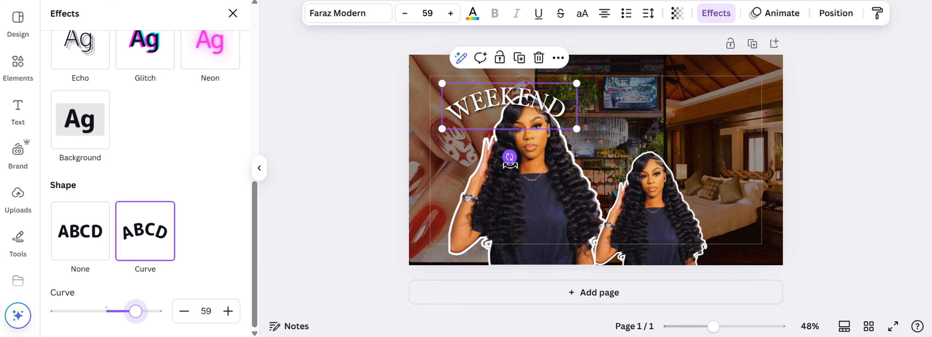
{"action": "left_click_drag", "start_coordinate": [509, 158], "coordinate": [525, 154]}
{"action": "left_click_drag", "start_coordinate": [516, 110], "coordinate": [549, 97]}
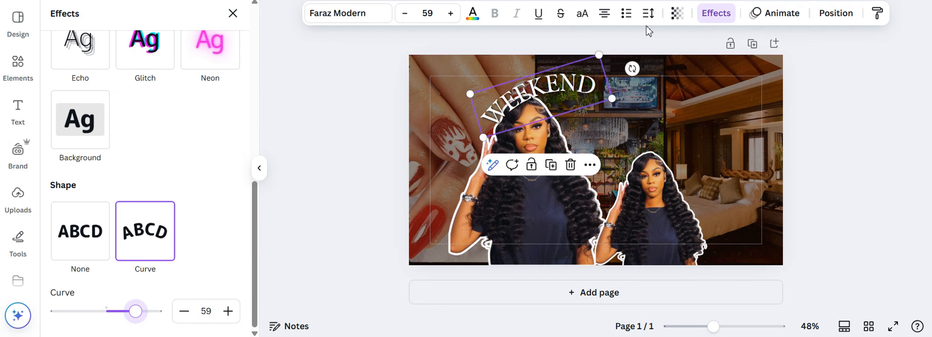
{"action": "left_click_drag", "start_coordinate": [637, 66], "coordinate": [647, 83]}
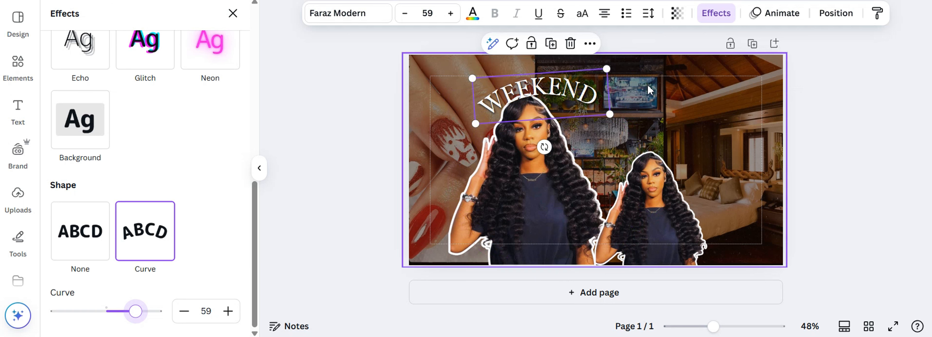
Increase the WEEKEND heading's font size to 84.
{"action": "left_click", "coordinate": [449, 21]}
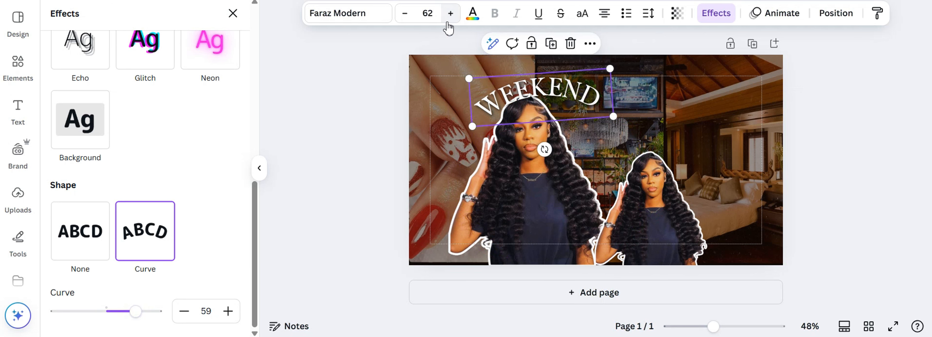
{"action": "left_click", "coordinate": [449, 20]}
{"action": "left_click", "coordinate": [449, 20]}
{"action": "left_click", "coordinate": [449, 22]}
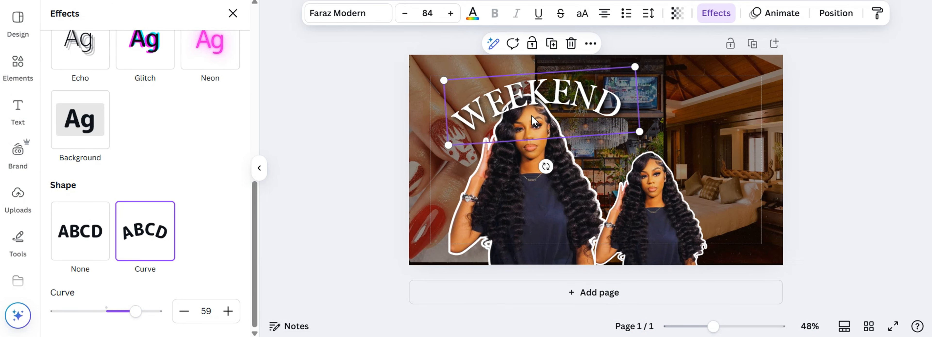
Shift the WEEKEND heading slightly left and the larger woman cut-out slightly right and down so her head sits under the arch.
{"action": "left_click_drag", "start_coordinate": [532, 116], "coordinate": [449, 101]}
{"action": "left_click", "coordinate": [471, 166]}
{"action": "left_click", "coordinate": [468, 205]}
{"action": "left_click", "coordinate": [445, 101]}
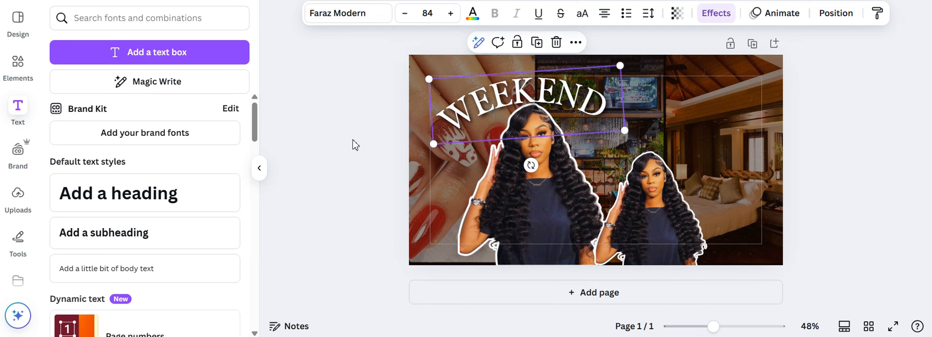
{"action": "left_click", "coordinate": [353, 139]}
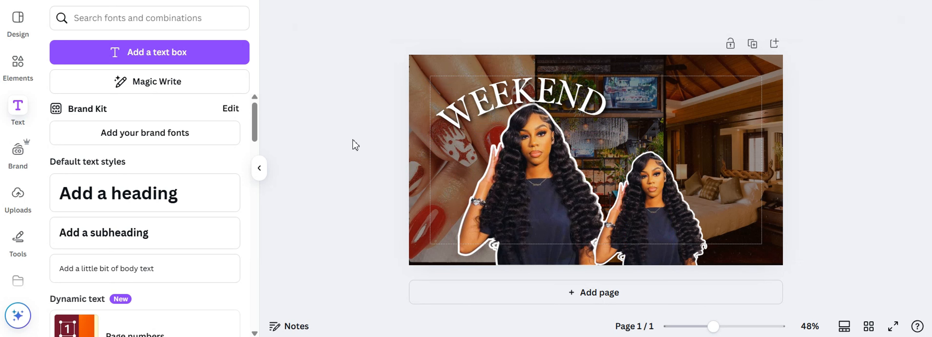
Add a subheading reading "Staycation" and place it over the smaller woman's torso.
{"action": "left_click", "coordinate": [145, 248]}
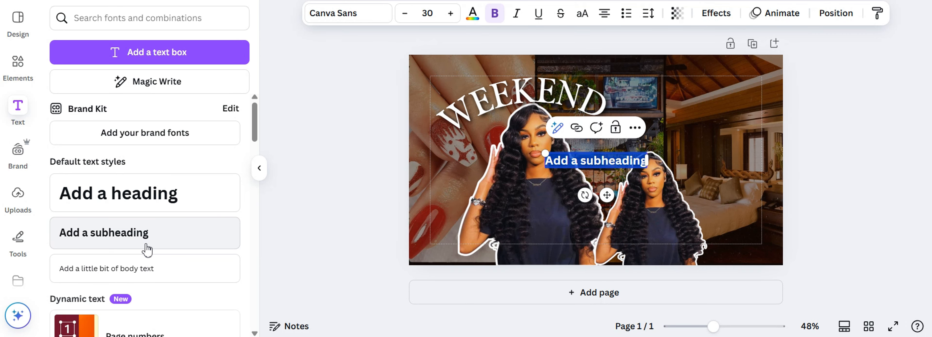
{"action": "type", "text": "Sta"}
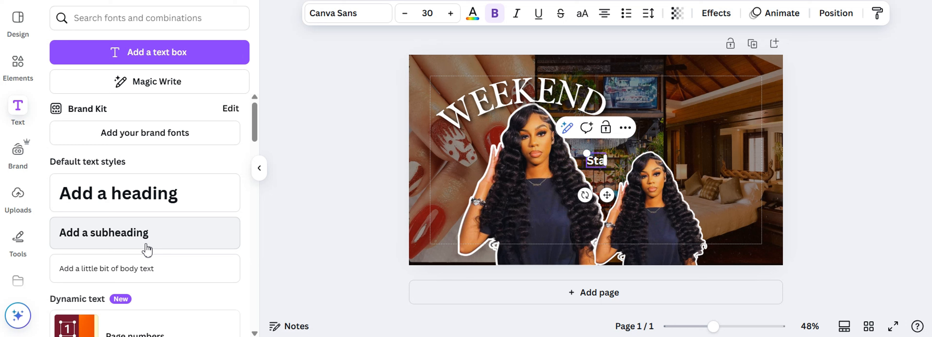
{"action": "type", "text": "ycat"}
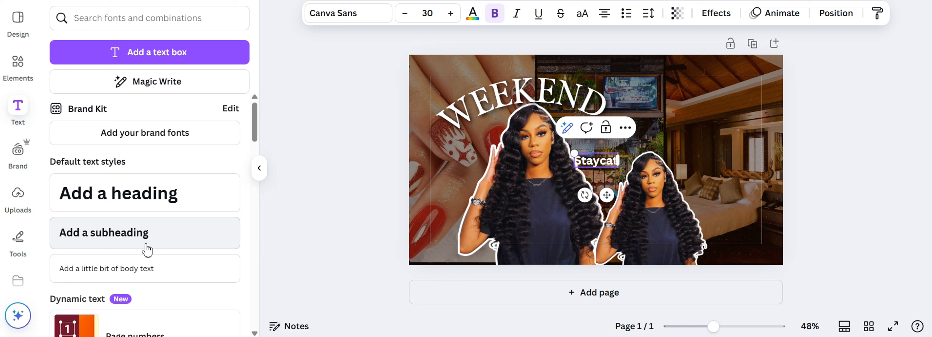
{"action": "type", "text": "ion"}
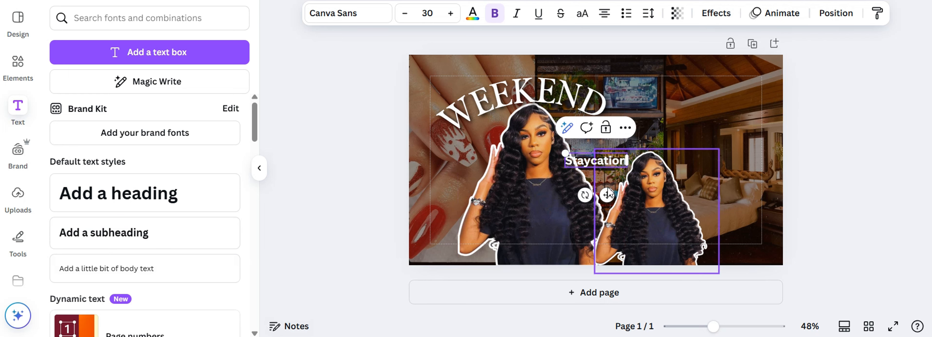
{"action": "left_click_drag", "start_coordinate": [608, 193], "coordinate": [663, 258]}
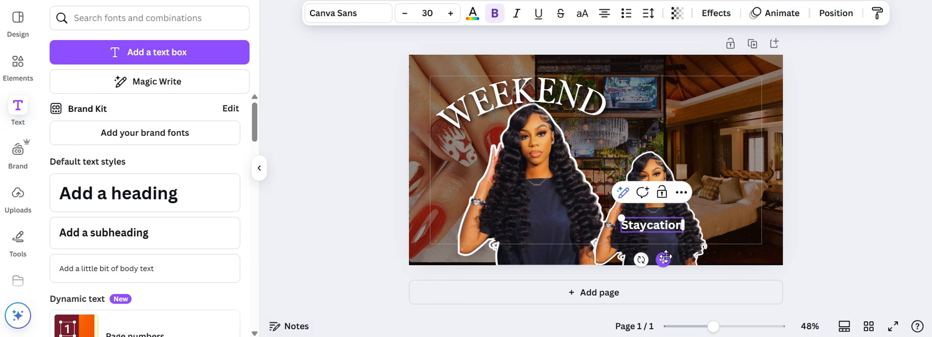
Set the Staycation subheading in the ABeeZee font and in uppercase.
{"action": "left_click", "coordinate": [366, 14]}
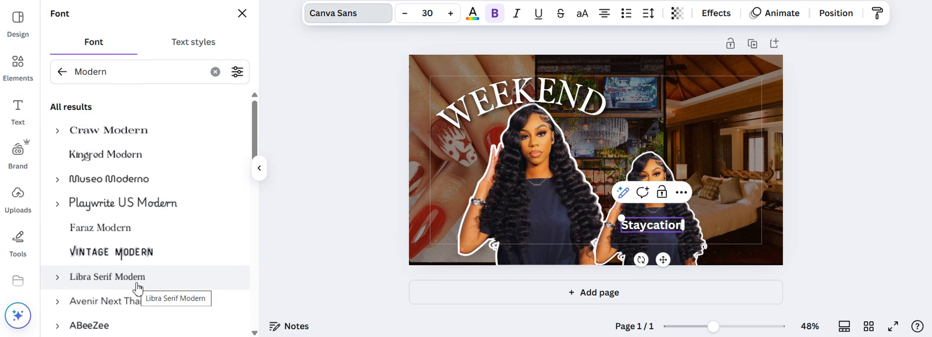
{"action": "left_click", "coordinate": [118, 324]}
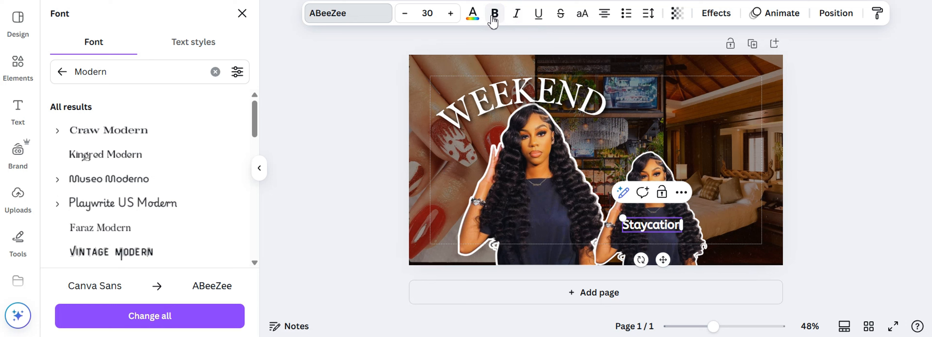
{"action": "left_click", "coordinate": [591, 14]}
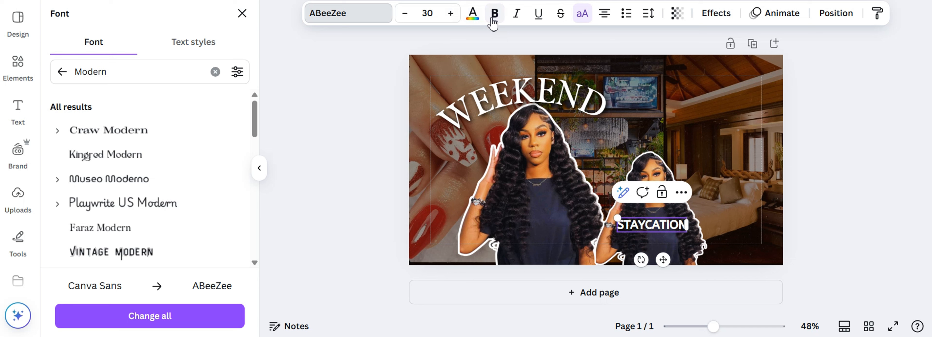
Give the STAYCATION text a black Shadow effect with blur 100 and transparency 100.
{"action": "left_click", "coordinate": [727, 16]}
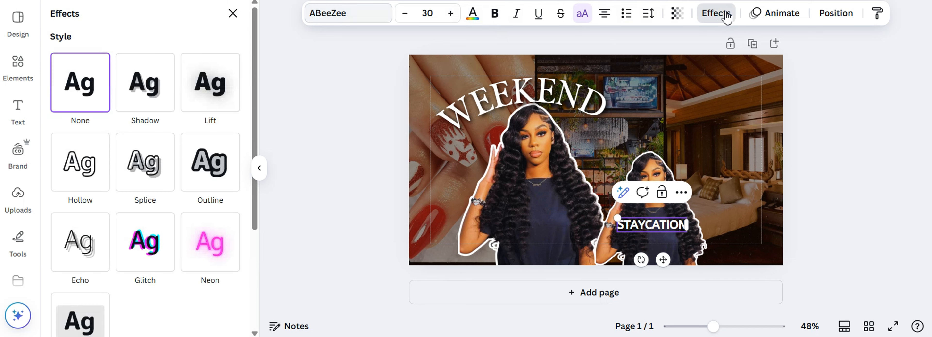
{"action": "left_click", "coordinate": [141, 110]}
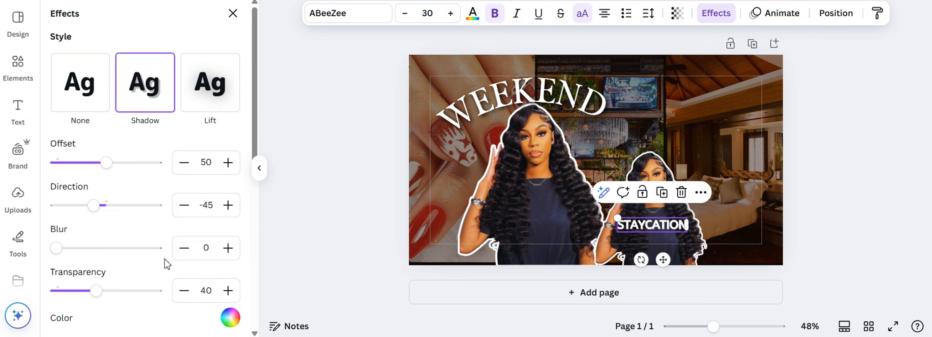
{"action": "left_click", "coordinate": [162, 248]}
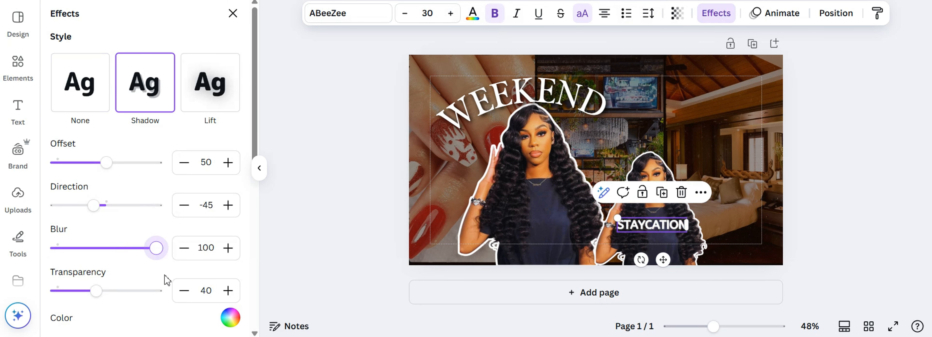
{"action": "left_click", "coordinate": [161, 291]}
{"action": "left_click", "coordinate": [230, 317]}
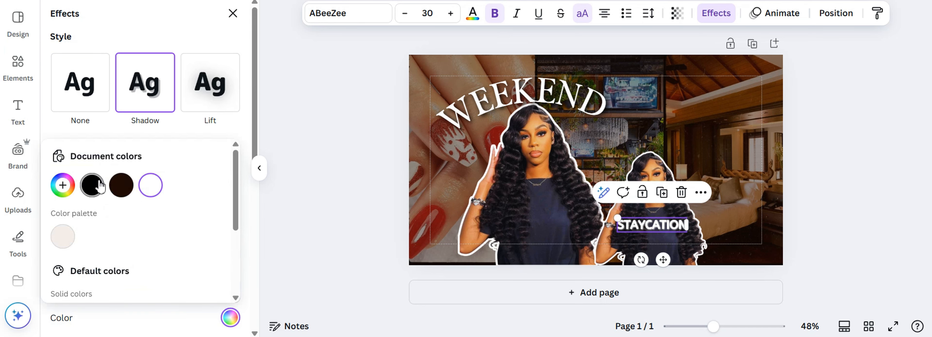
{"action": "left_click", "coordinate": [93, 185]}
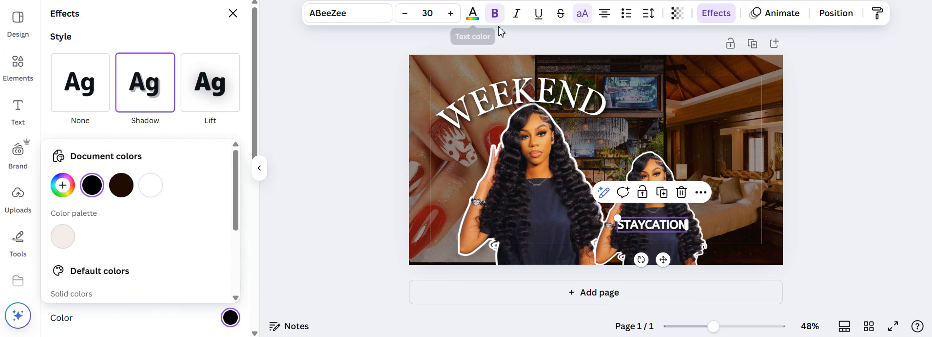
Remove bold from the STAYCATION text, enlarge it to size 49 and shift it right across the smaller woman's lower body.
{"action": "left_click", "coordinate": [495, 13]}
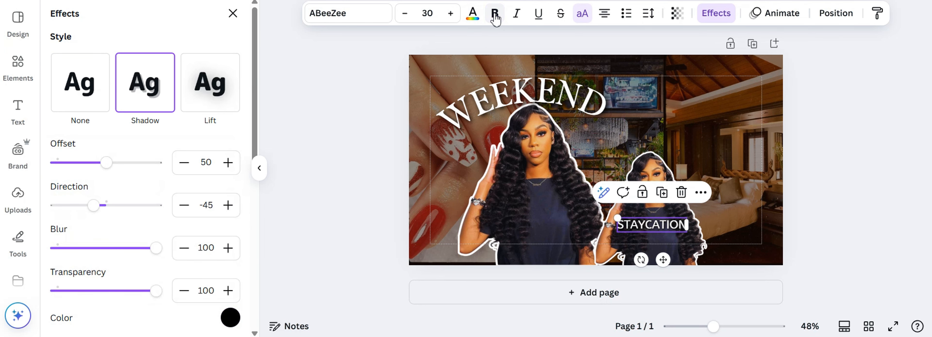
{"action": "left_click", "coordinate": [450, 14]}
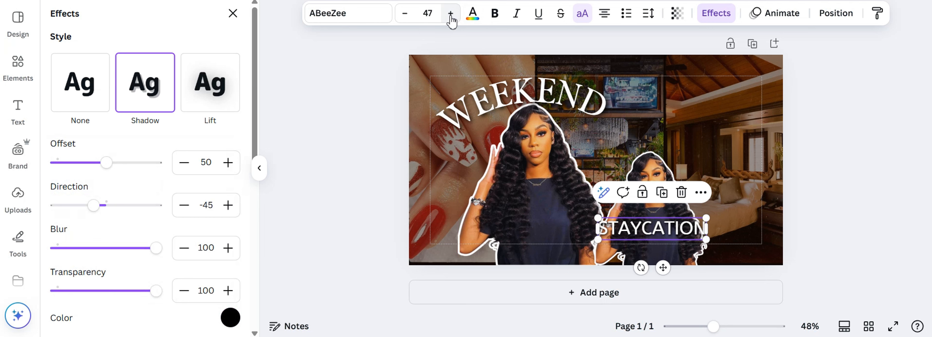
{"action": "left_click", "coordinate": [451, 13]}
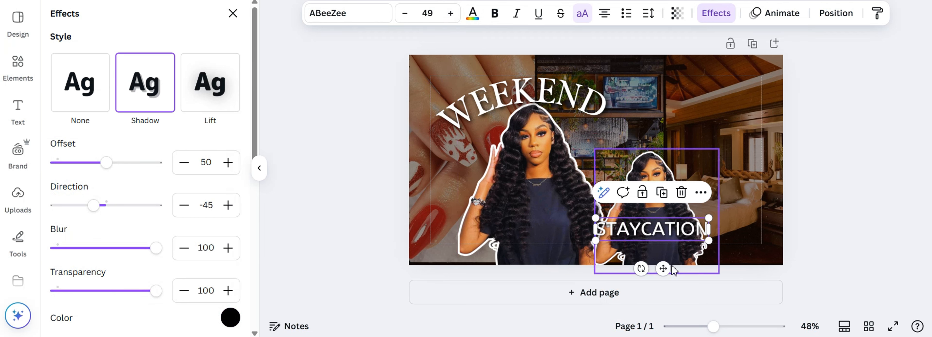
{"action": "left_click_drag", "start_coordinate": [663, 268], "coordinate": [694, 268]}
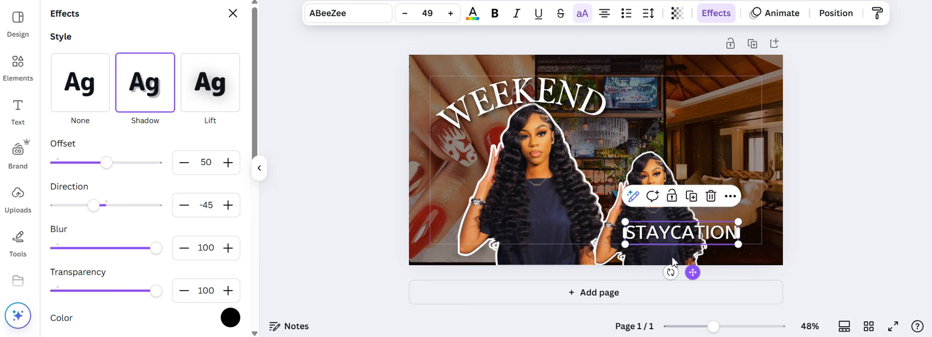
Download the finished design as a PNG at size 1, 1,280 × 720 px.
{"action": "left_click", "coordinate": [358, 194]}
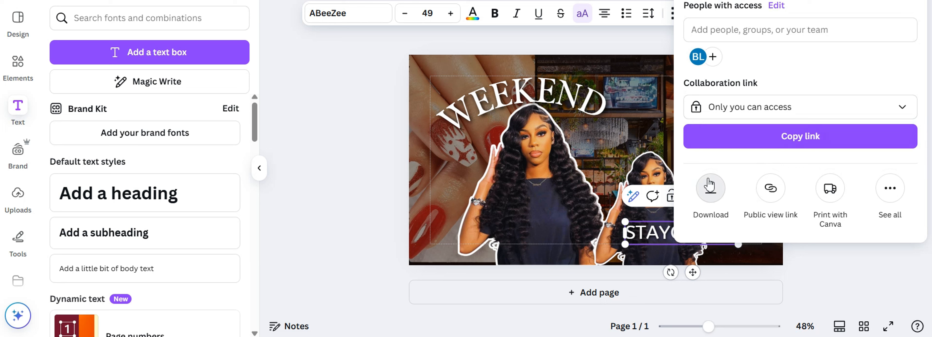
{"action": "left_click", "coordinate": [711, 183]}
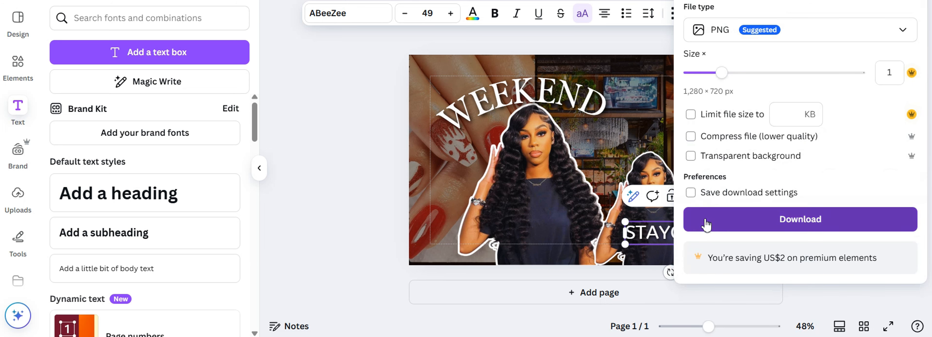
{"action": "left_click", "coordinate": [706, 223]}
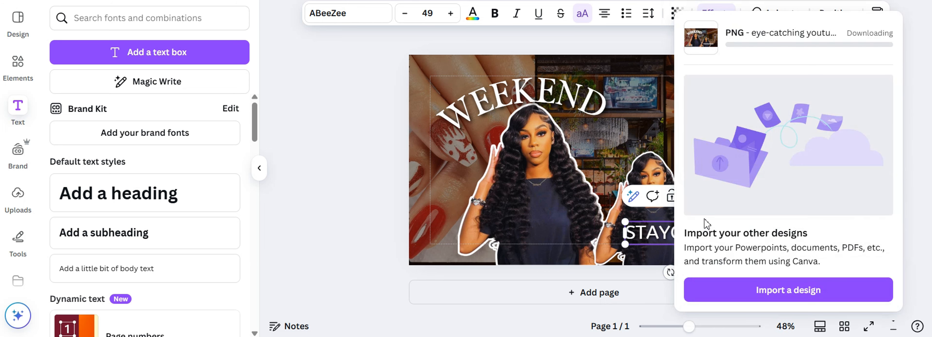